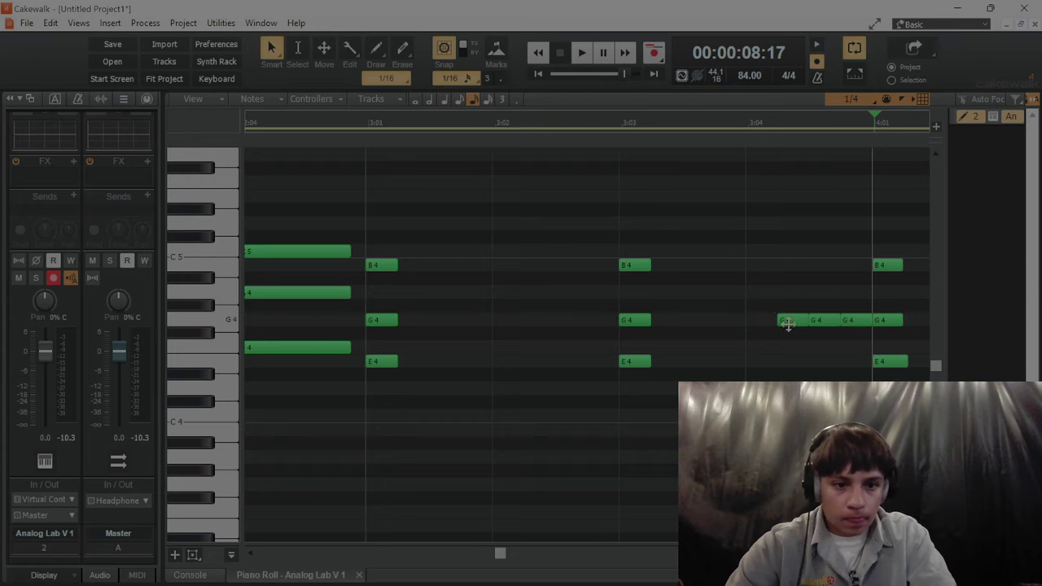
Play the Analog Lab V chord progression from the start of the project, and stop playback.
key("w")
key("space")
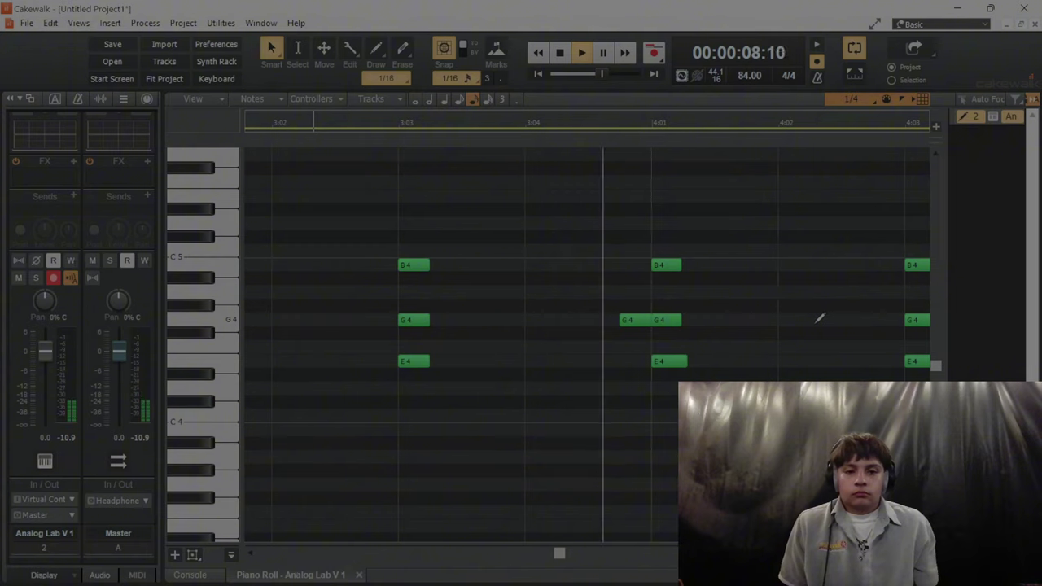
key("space")
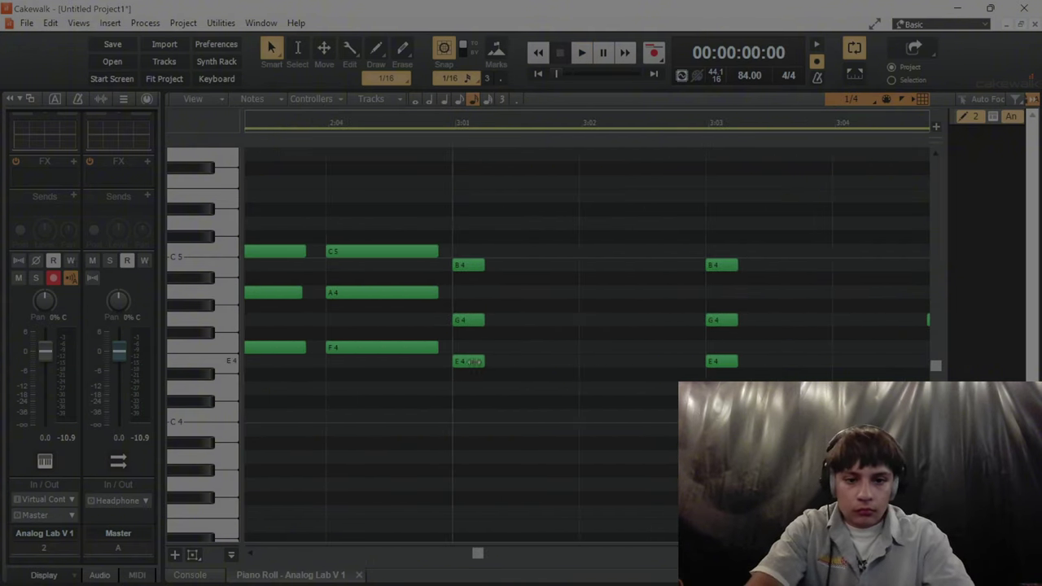
Add a sixteenth-note E4 directly before the chord at 3:03 in the Analog Lab V part and play it back.
left_click(468, 363)
left_click_drag(589, 359, 711, 359)
left_click(685, 363)
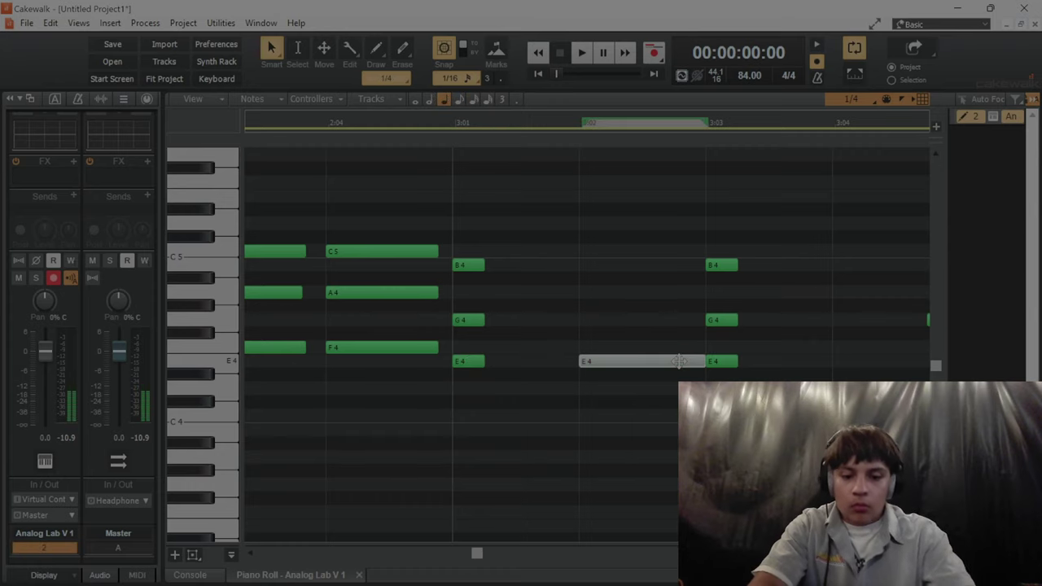
key("ctrl+z")
left_click(661, 362)
right_click(661, 361)
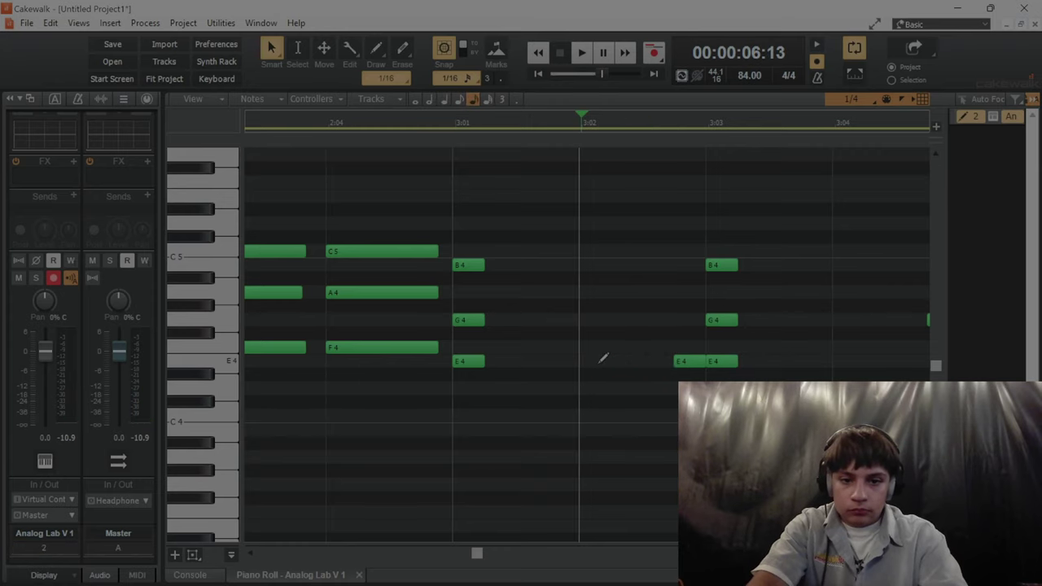
key("space")
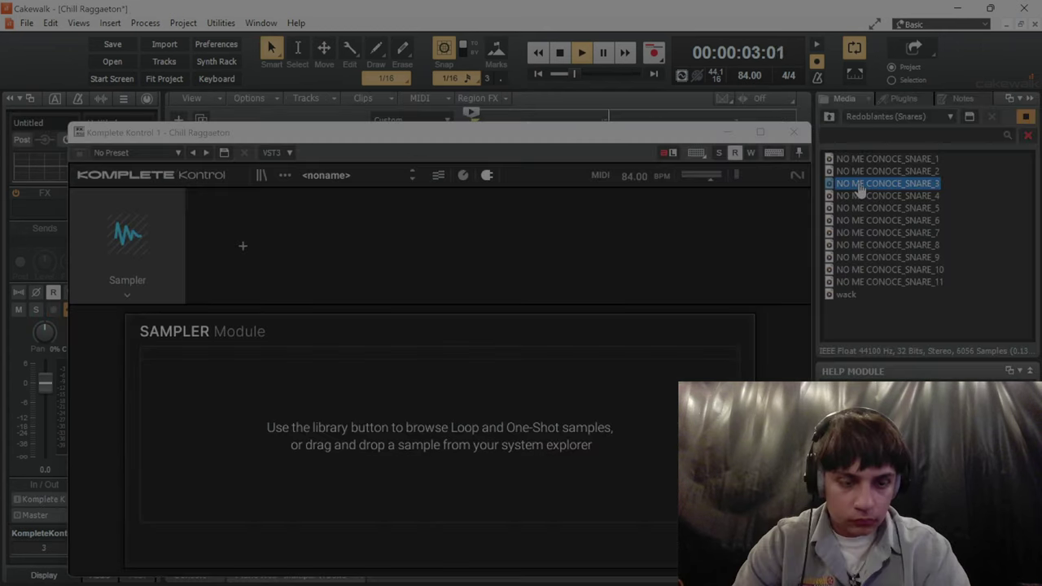
Load the NO ME CONOCE_SNARE_1 sample into the Komplete Kontrol Sampler and change its envelope type.
key("Up")
key("Up")
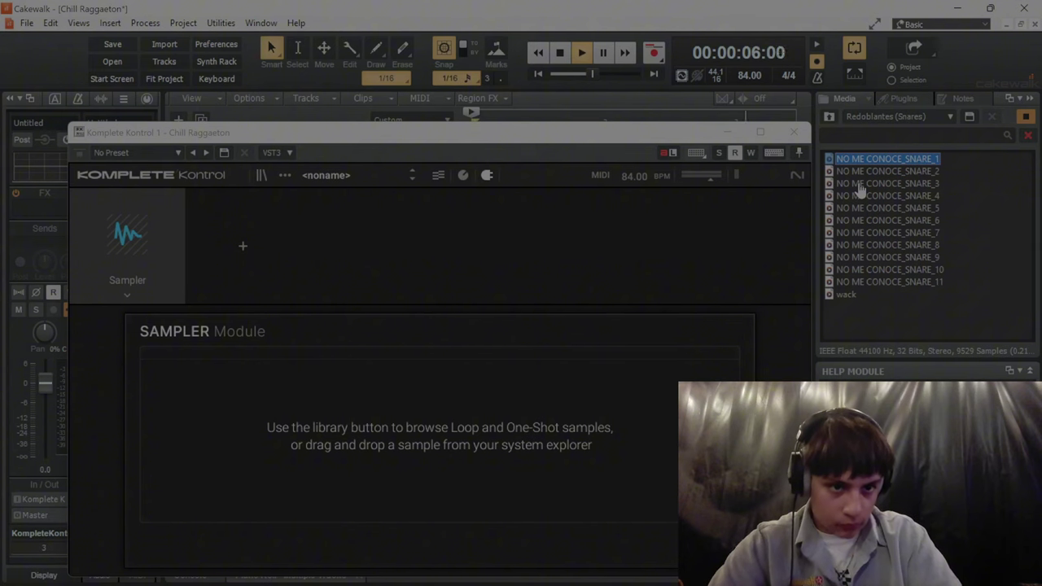
left_click_drag(866, 160, 505, 421)
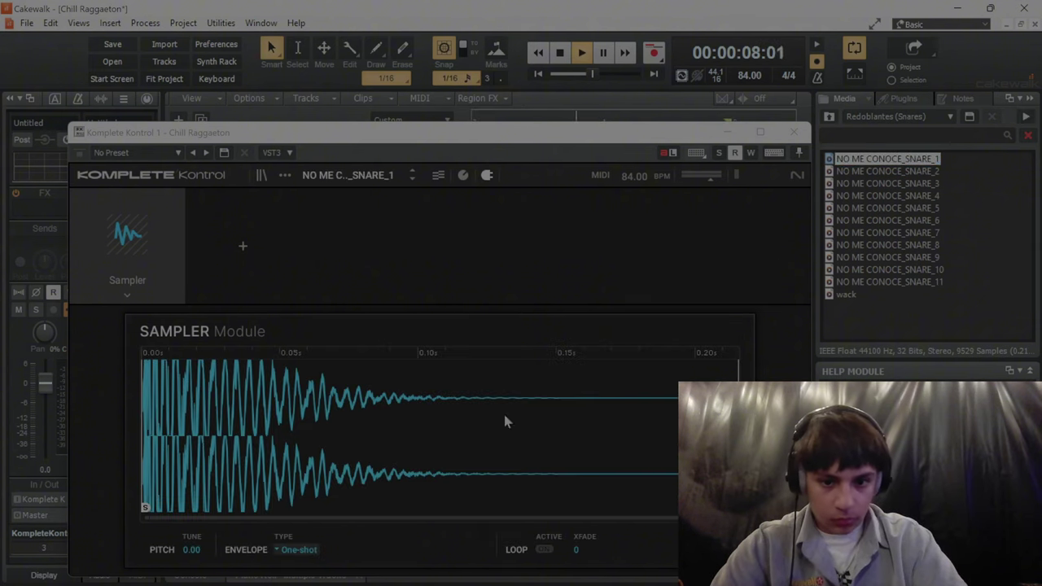
left_click(314, 550)
left_click(340, 521)
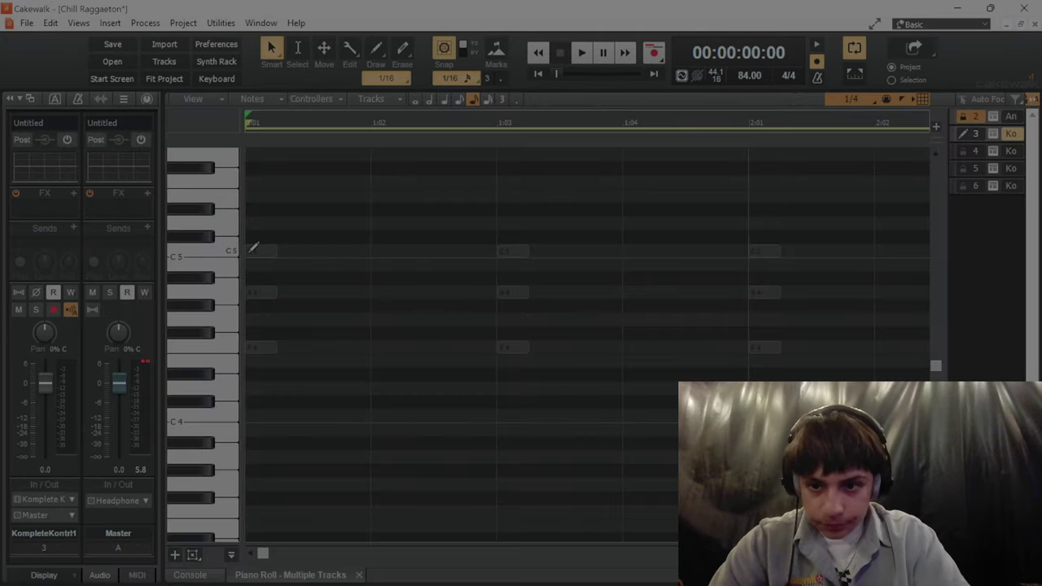
Draw a quarter note at 1:01, move it to Db5, split it into four sixteenths and add another Db5 sixteenth at 1:02.
left_click(249, 252)
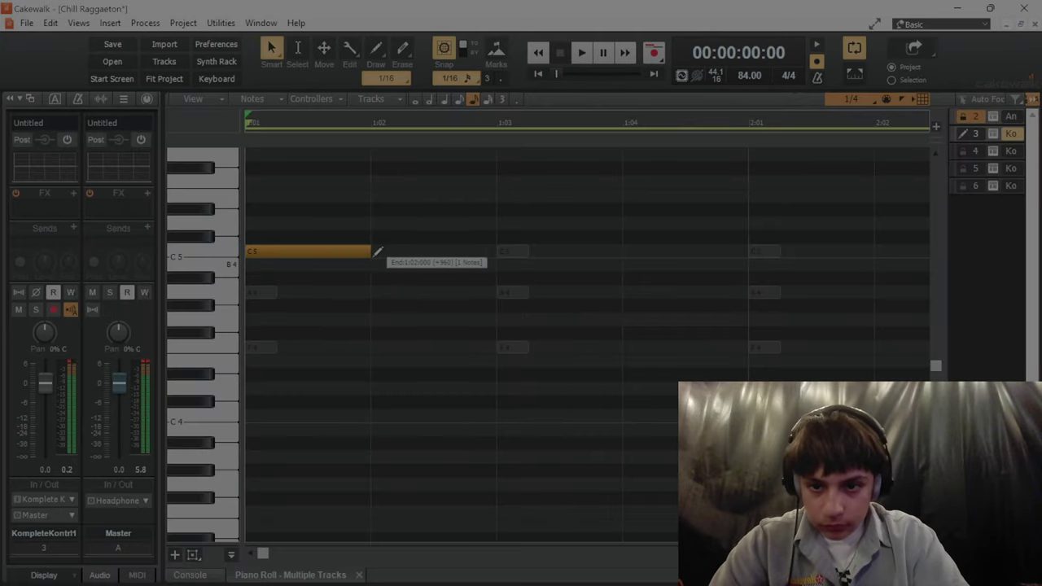
left_click(339, 252)
key("Delete")
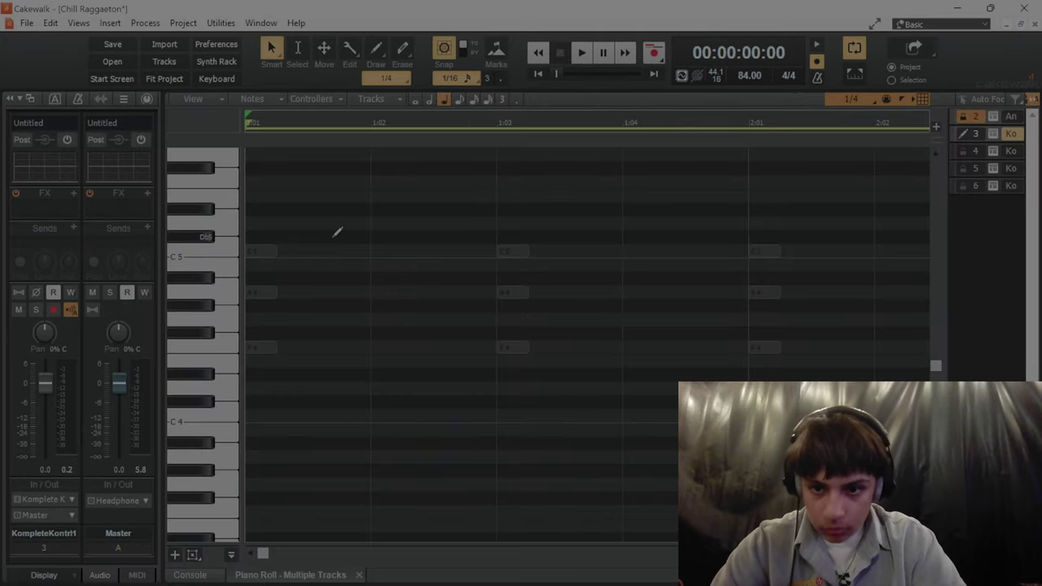
key("ctrl+z")
left_click_drag(320, 254, 318, 244)
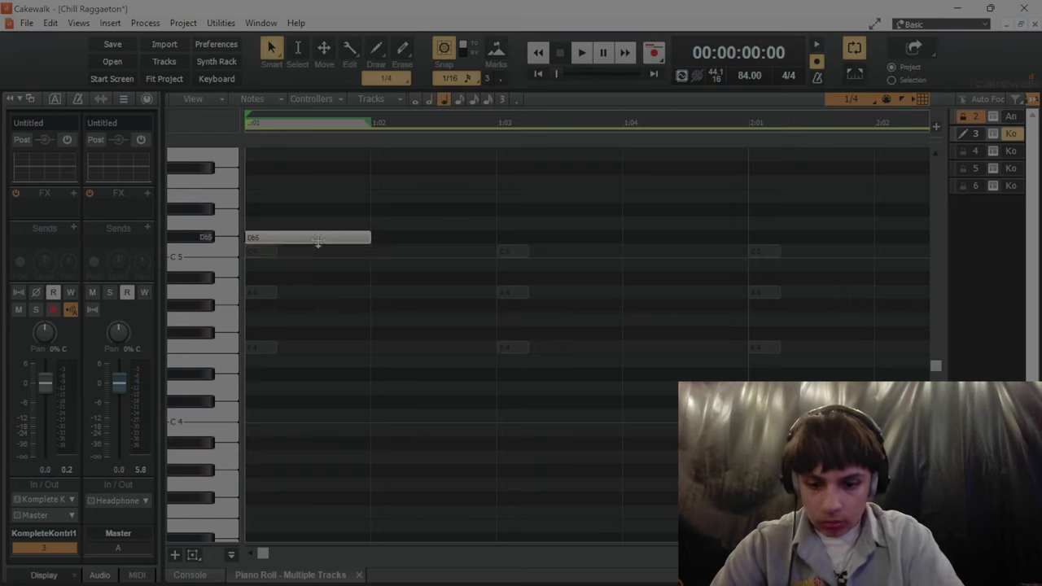
left_click(317, 242, "alt")
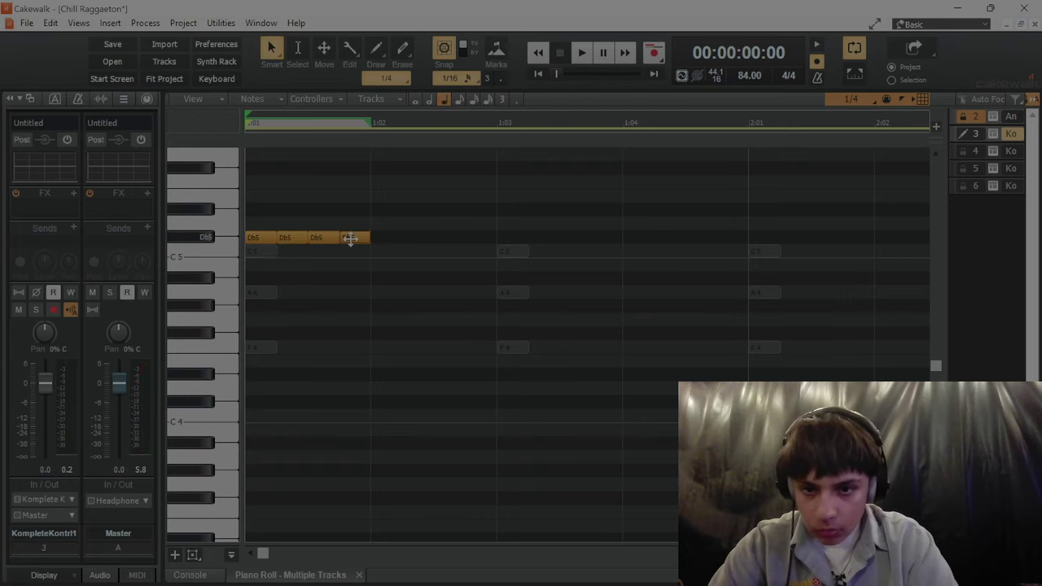
left_click(350, 238)
left_click(376, 237)
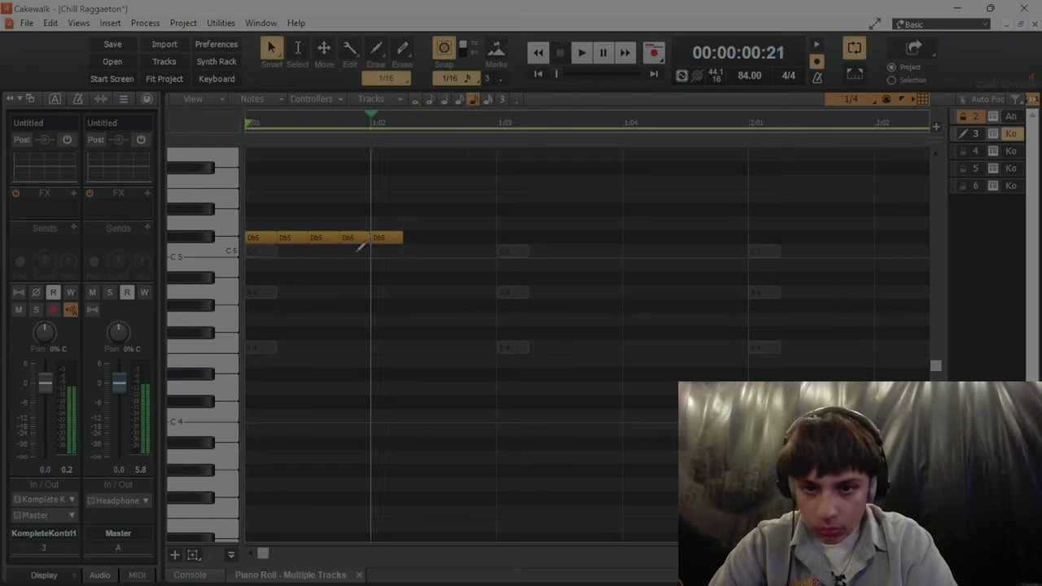
Draw a C5 eighth note one sixteenth before 1:02 and a C5 sixteenth just before 1:03, and delete the Db5 guide notes.
left_click_drag(358, 250, 401, 254)
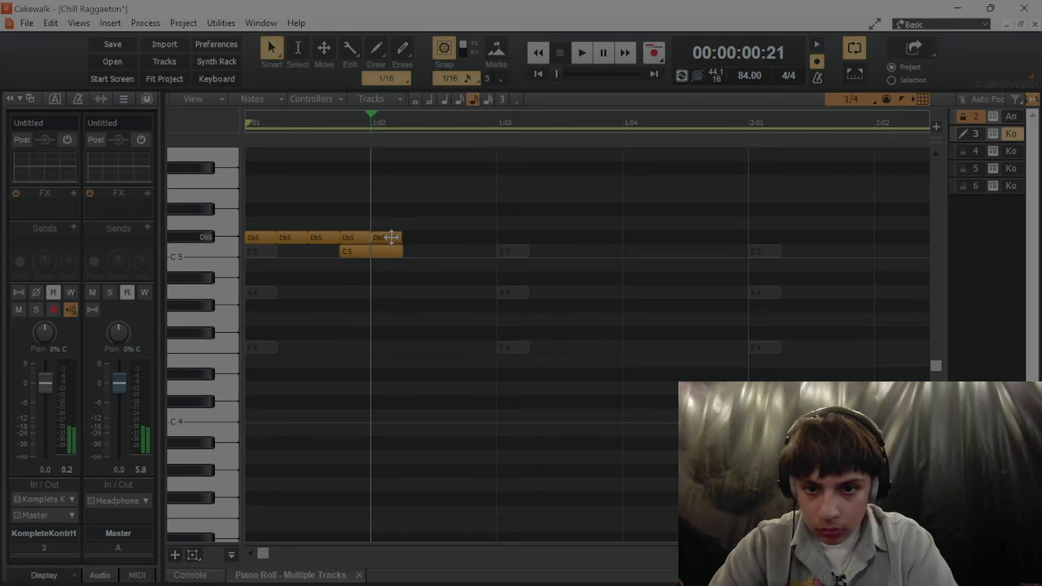
left_click(389, 237)
key("ctrl+d")
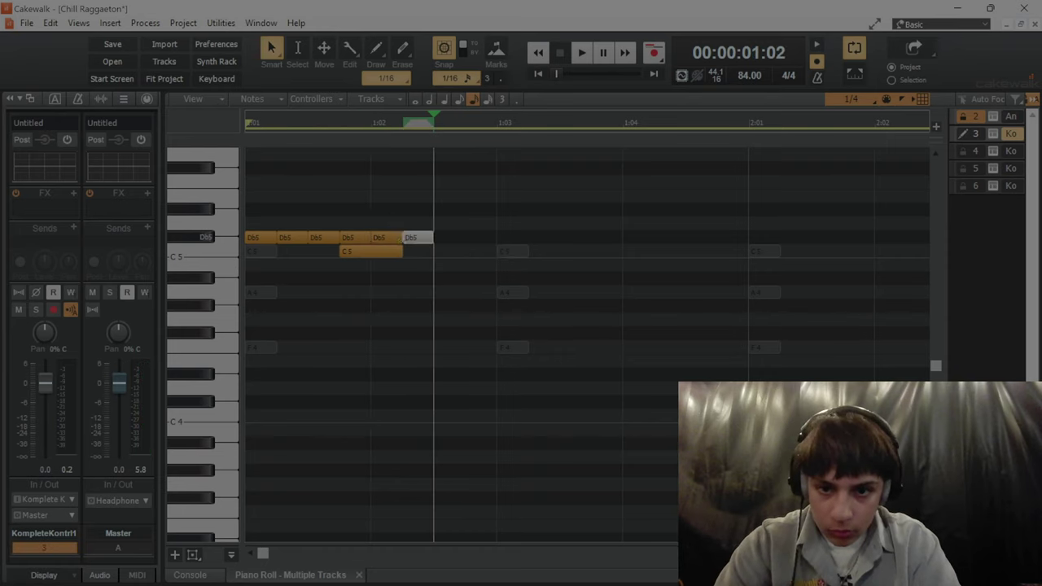
key("ctrl+d")
mouse_move(476, 250)
left_mouse_down()
mouse_move(505, 248)
mouse_move(488, 252)
left_mouse_up()
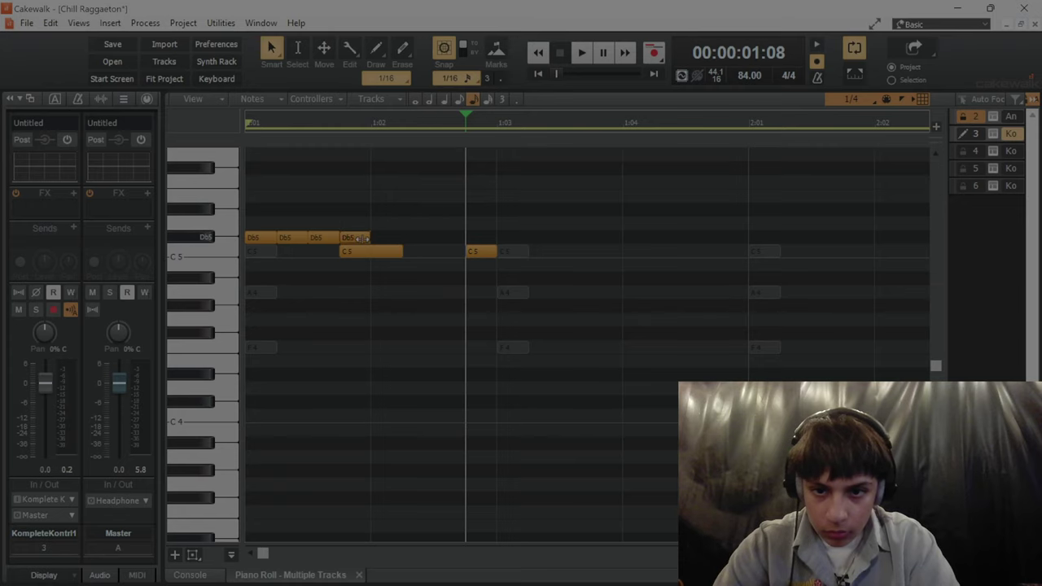
right_click(330, 238)
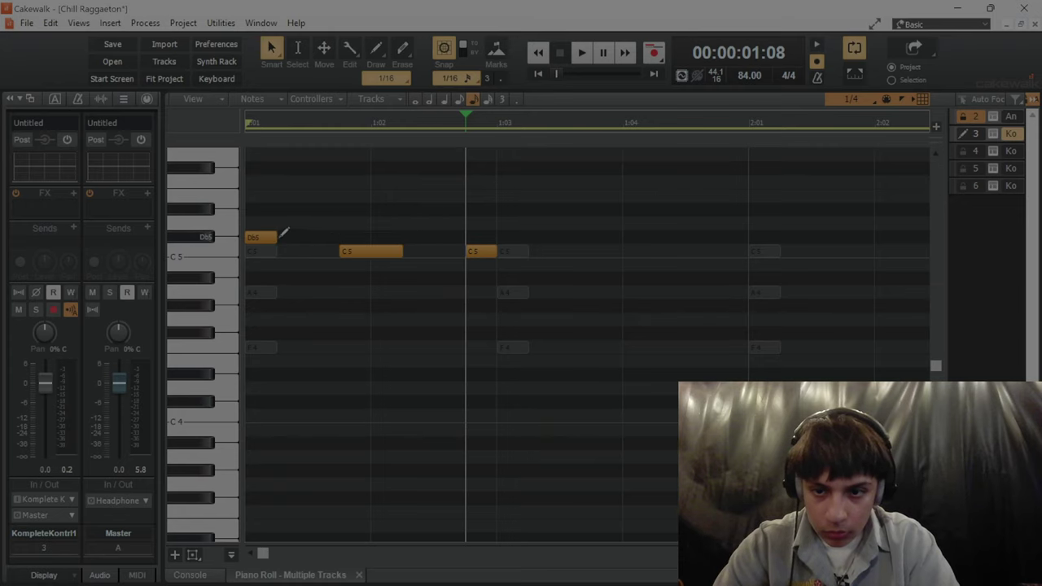
Duplicate the one-bar snare clip on track 3 three times to fill bars 2 to 4.
left_click(472, 359)
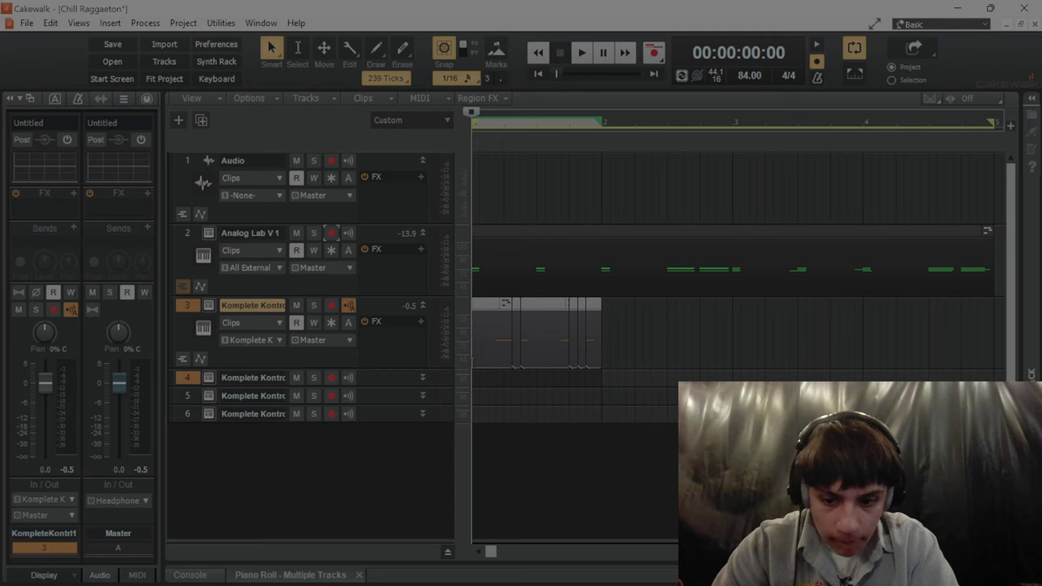
key("ctrl+d")
key("ctrl+d")
key("ctrl+d")
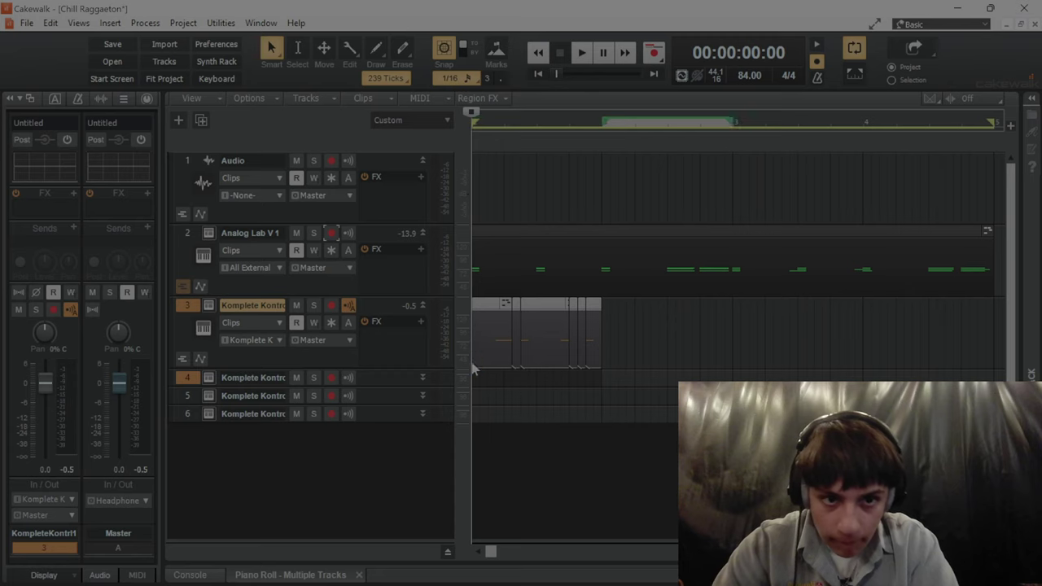
key("w")
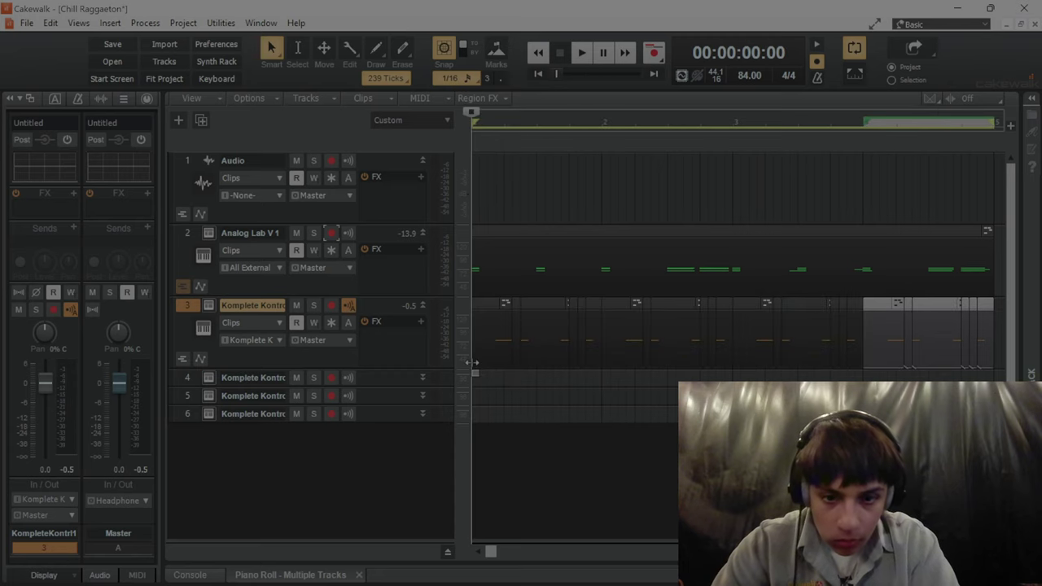
Merge the repeated snare clips on track 3 into one clip and play the beat with the chords.
key("ctrl+a")
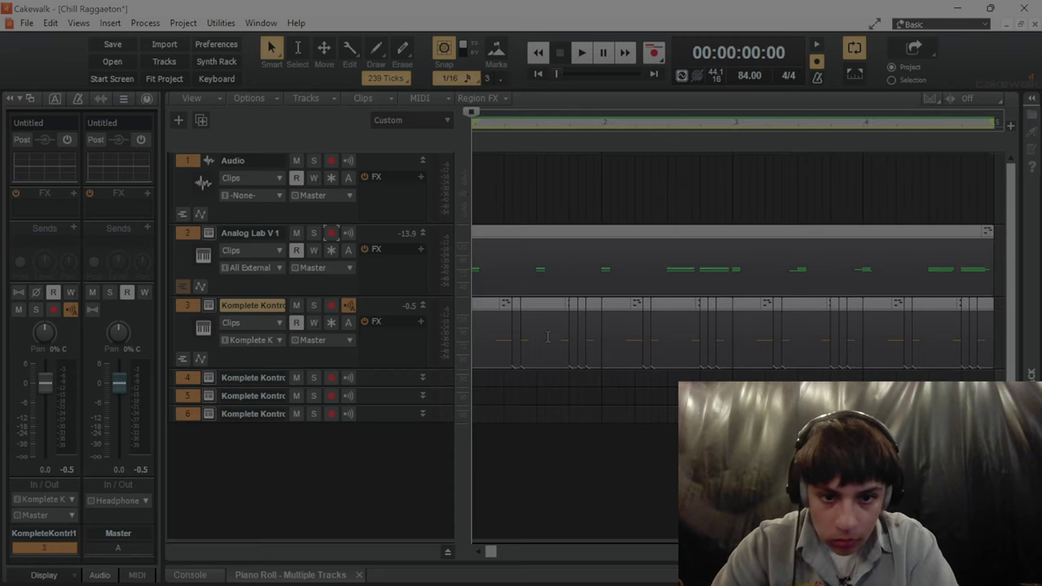
right_click(547, 367)
left_click(573, 368)
key("d")
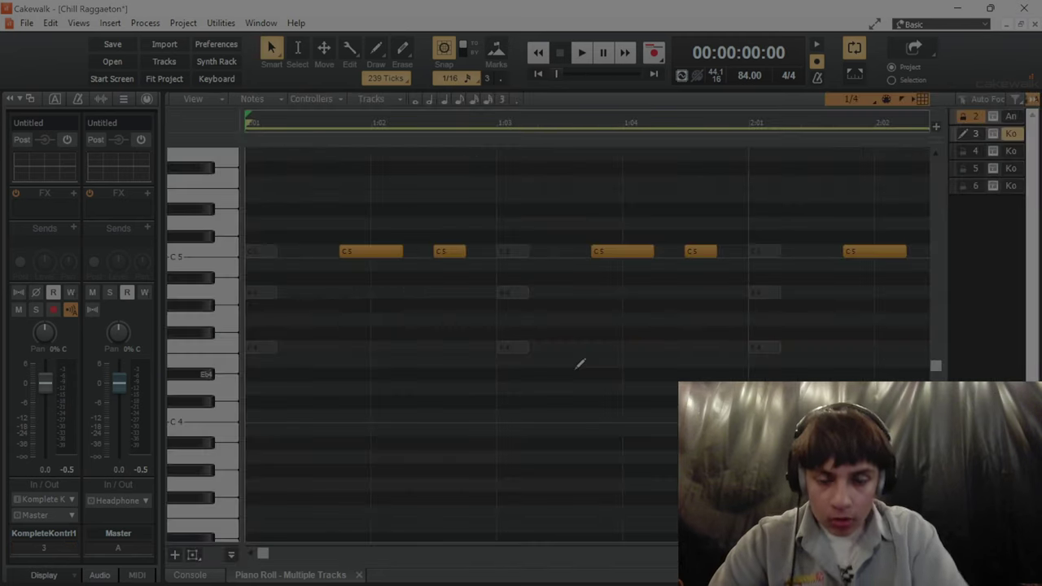
key("space")
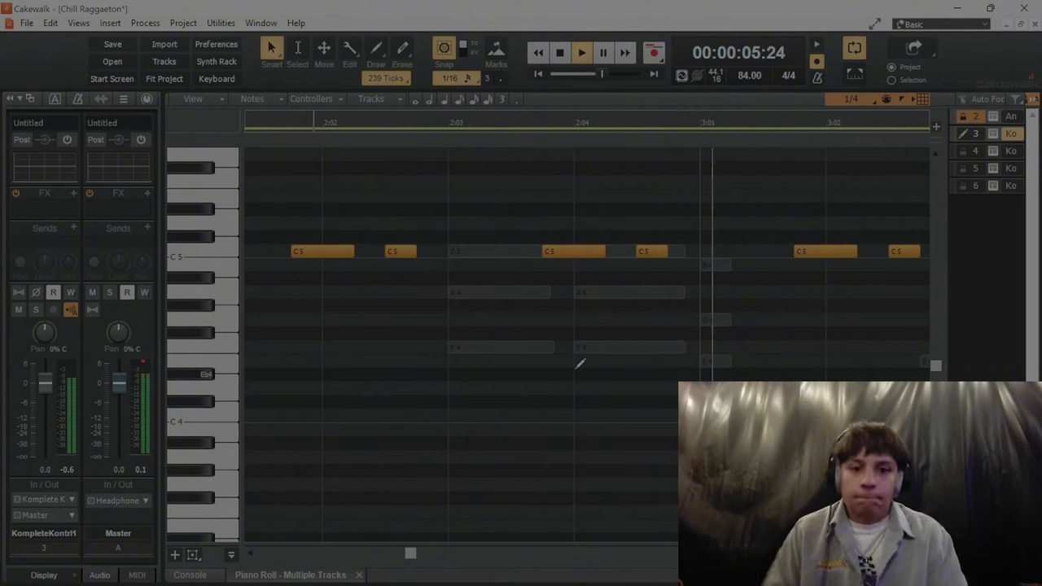
Audition the samples NO ME CONOCE_KICK_5 to KICK_7 and load the chosen kick into the Komplete Kontrol 2 Sampler.
key("d")
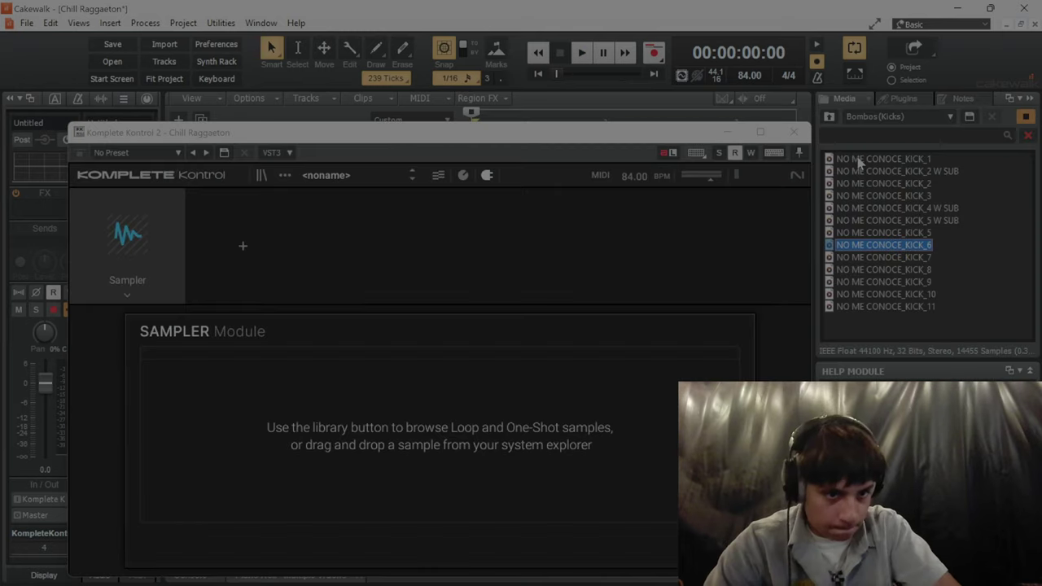
key("Up")
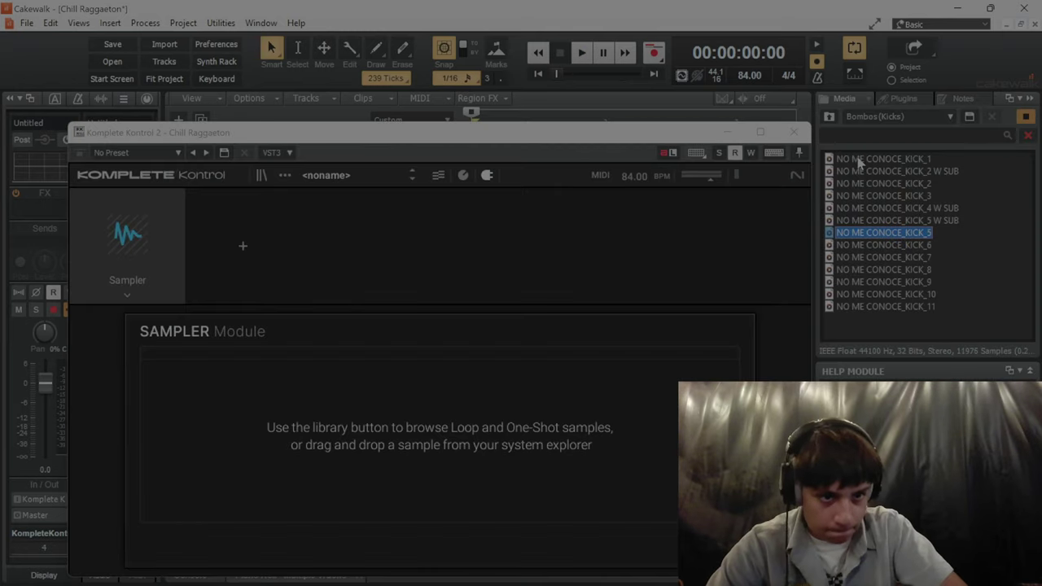
key("Down")
key("Down")
key("Up")
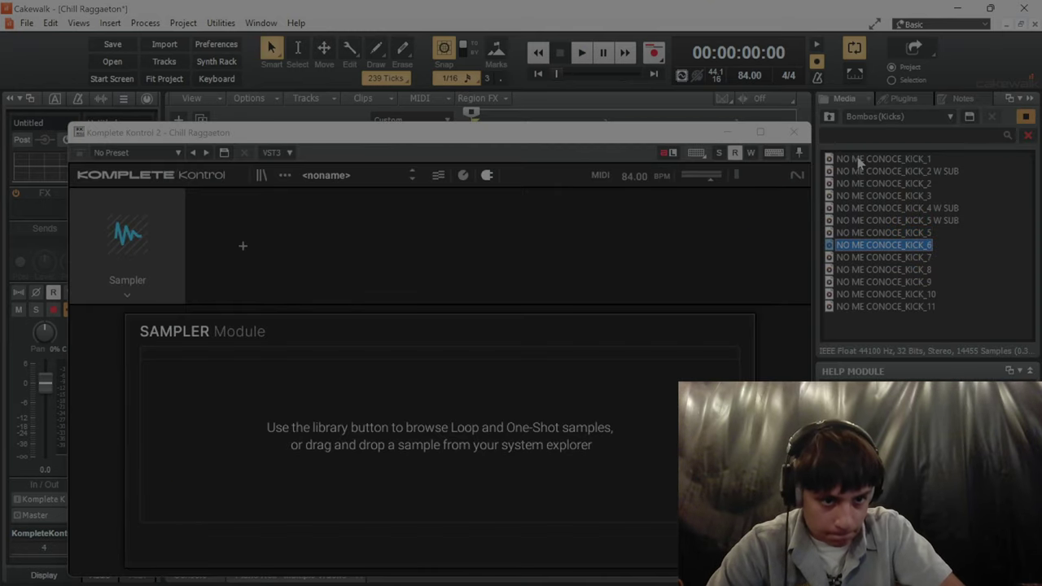
left_click_drag(891, 254, 619, 391)
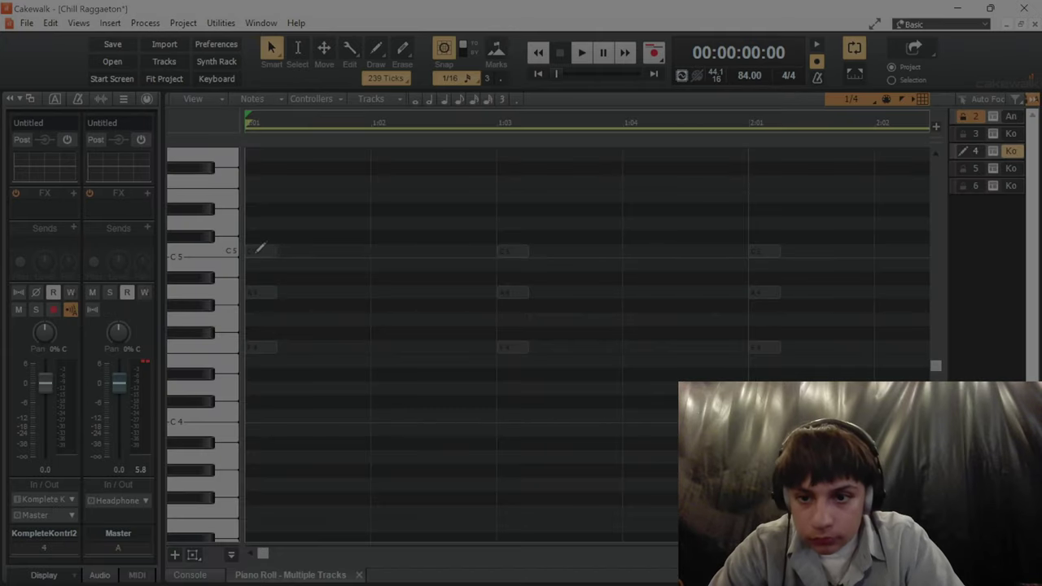
Draw a C5 quarter-note kick at 1:01, duplicate it on every beat through bar 4, and play the beat from the start.
left_click_drag(256, 251, 371, 249)
key("ctrl+d")
key("ctrl+d")
key("ctrl+d")
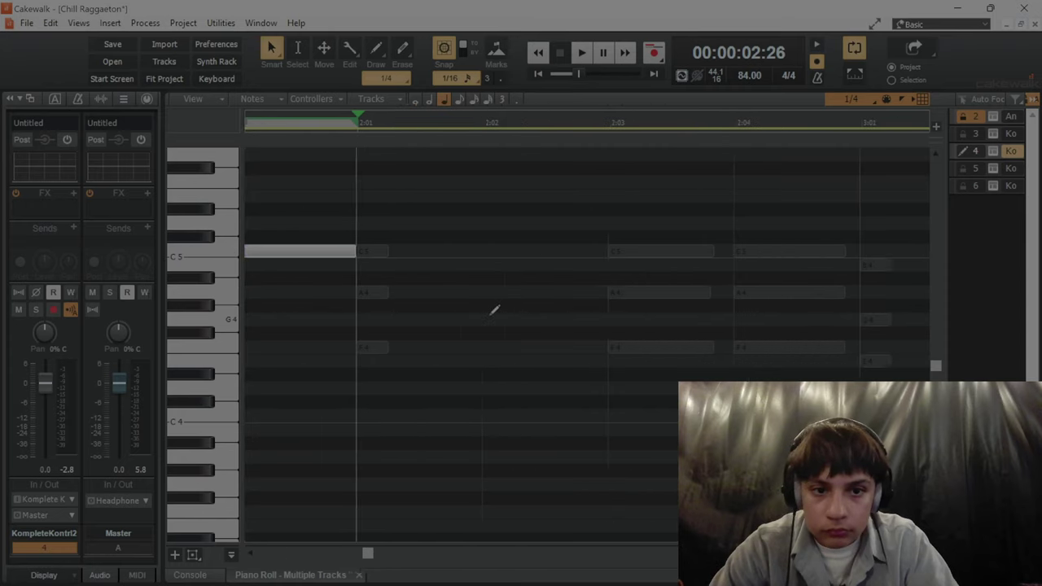
key("ctrl+d")
key("ctrl+d")
key("ctrl+d")
key("ctrl+d")
key("ctrl+d")
key("ctrl+d")
key("ctrl+d")
key("ctrl+d")
key("ctrl+d")
key("ctrl+d")
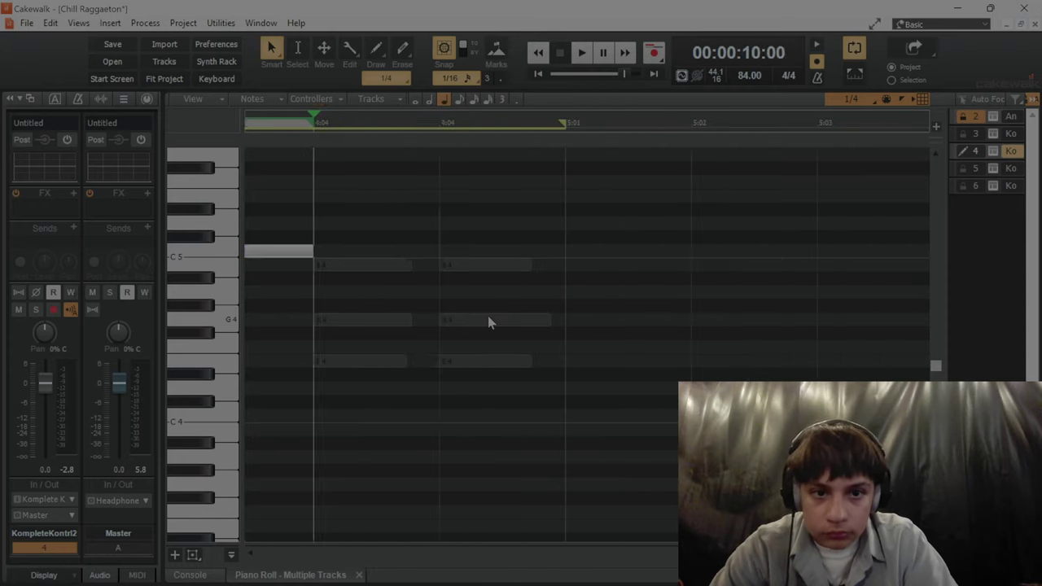
key("ctrl+d")
key("w")
key("space")
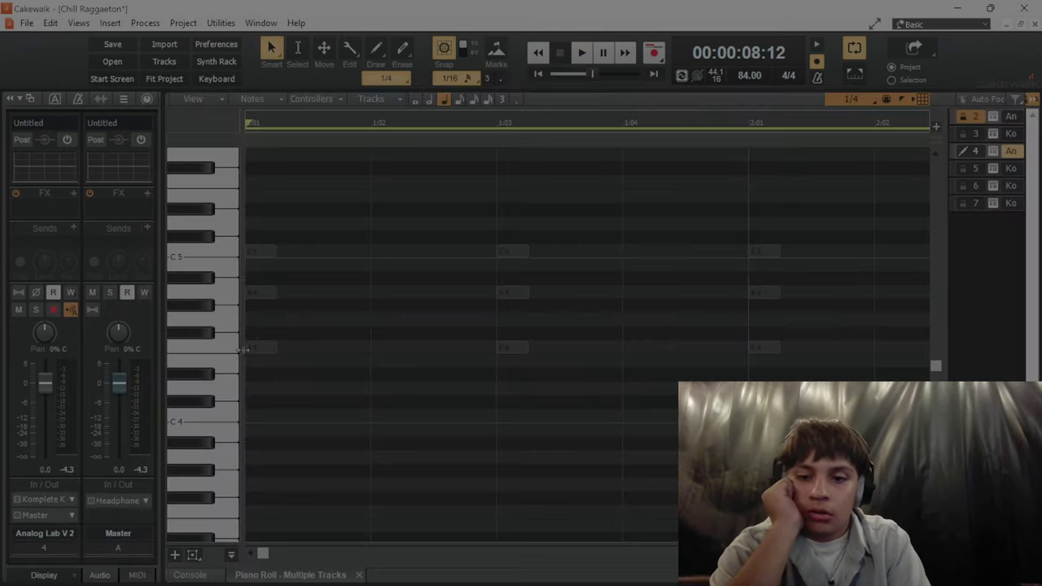
Draw an F4 quarter note at 1:01 and a C5 sixteenth note at 1:02 on the Analog Lab V 2 track.
left_click_drag(246, 347, 357, 344)
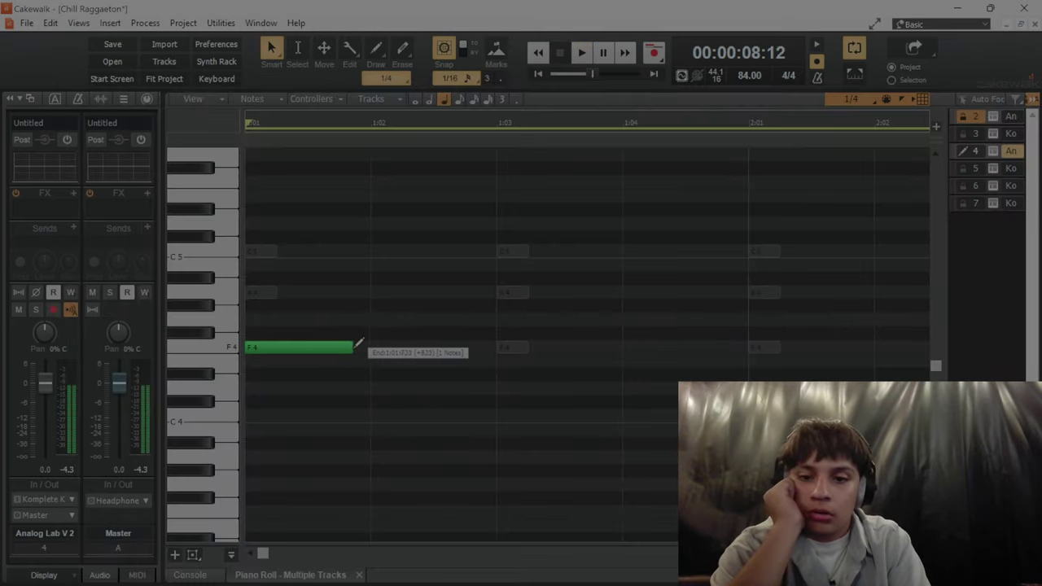
left_click_drag(374, 338, 366, 350)
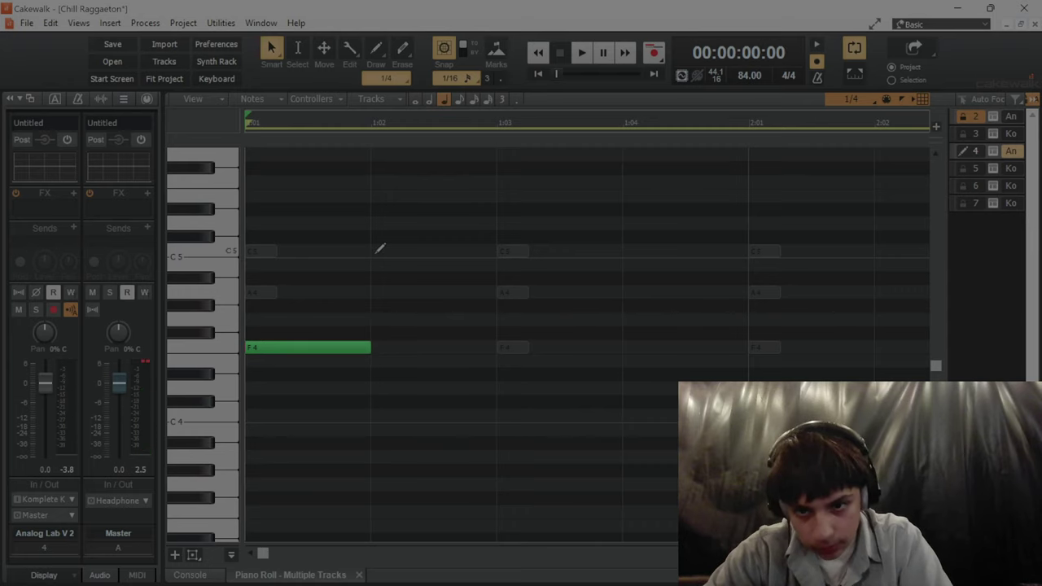
mouse_move(378, 248)
left_mouse_down()
mouse_move(495, 250)
mouse_move(403, 255)
left_mouse_up()
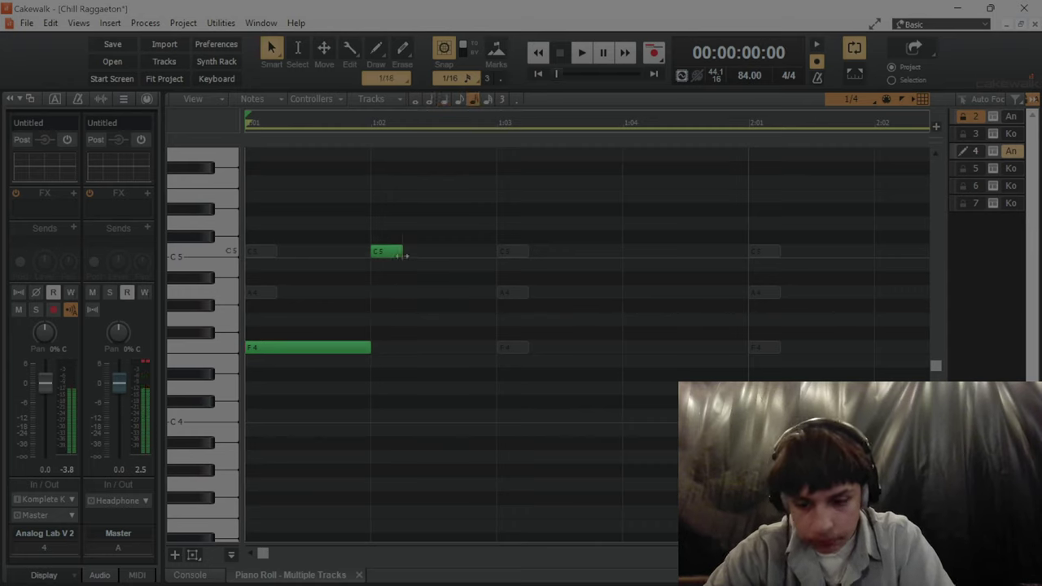
Move both notes down an octave to F3 and C4, add a C4 sixteenth halfway through beat 1:02, and play it back.
key("ctrl+a")
left_click_drag(327, 353, 319, 516)
left_click(443, 416)
key("space")
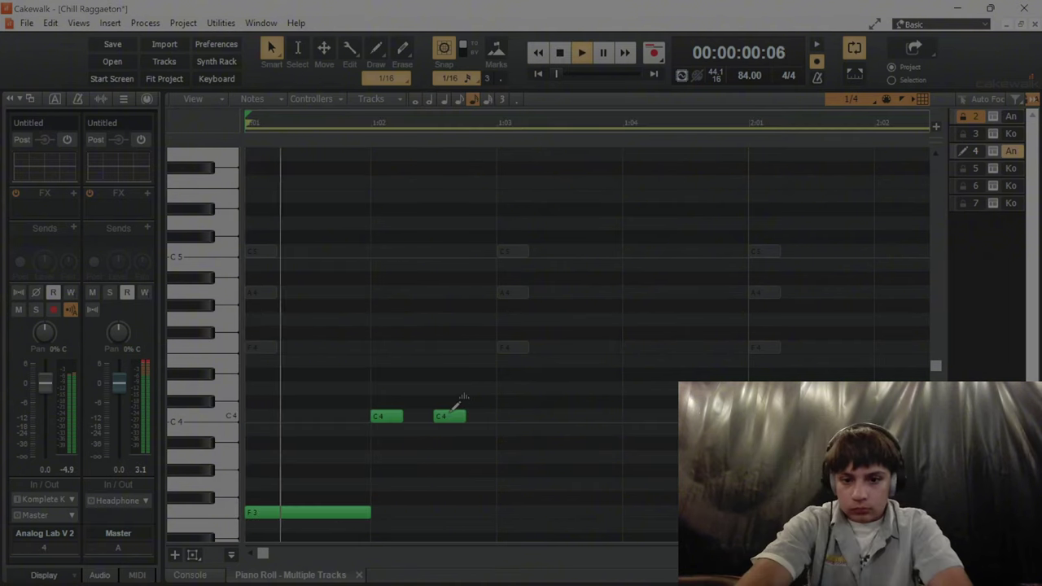
scroll(523, 450, "down", 1)
key("space")
key("d")
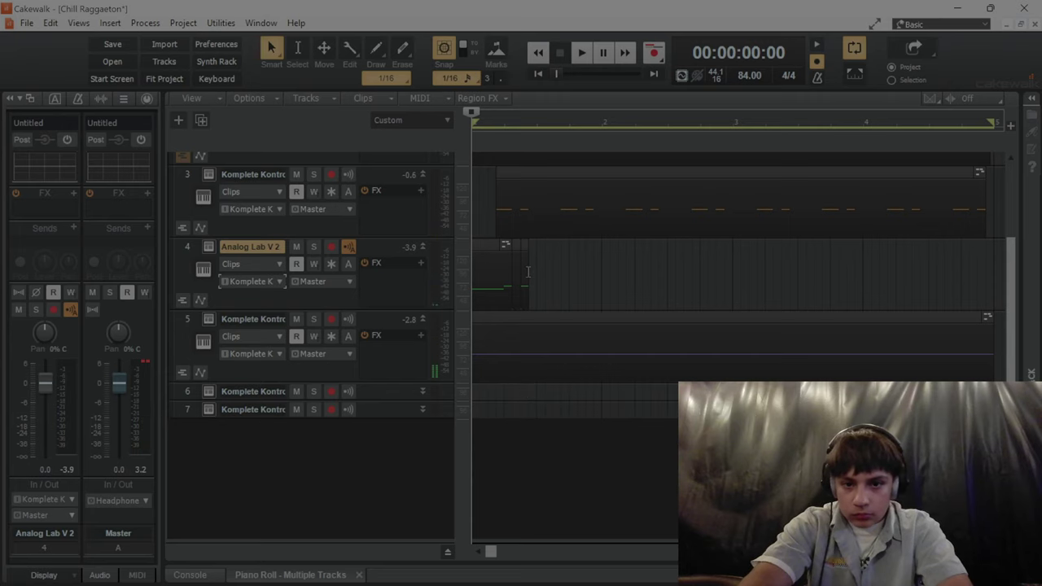
Duplicate the F3 and C4 pattern on the Analog Lab V 2 track until it fills bars 1 to 3.
left_click(474, 283)
key("ctrl+d")
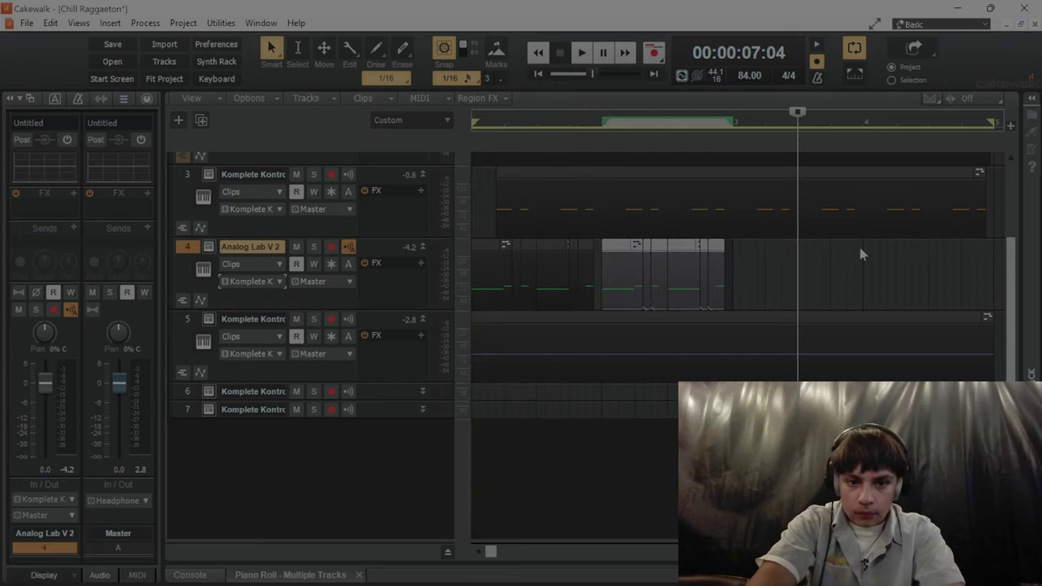
key("ctrl+d")
Show the Analog Lab V 1 chords as a guide and lower bar 3's F3 notes to E3 and C4 notes to B3.
double_click(860, 247)
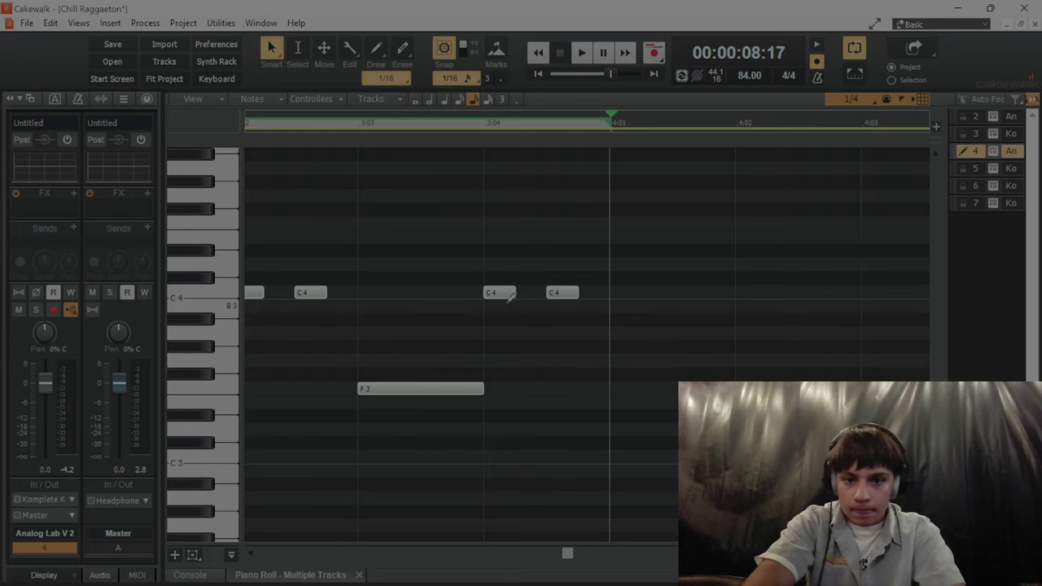
scroll(511, 297, "left", 4)
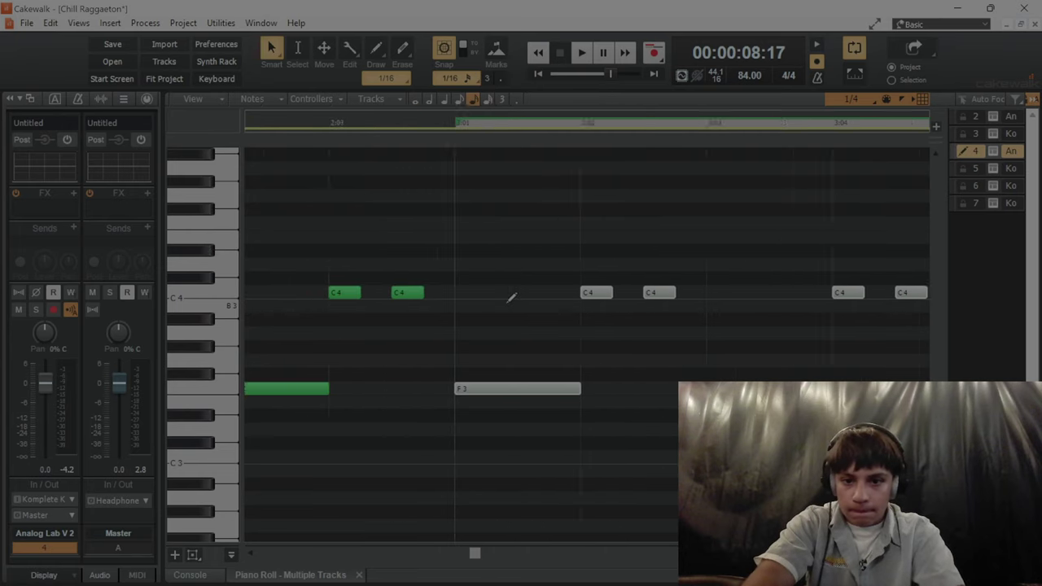
left_click(979, 124)
left_click(1012, 154)
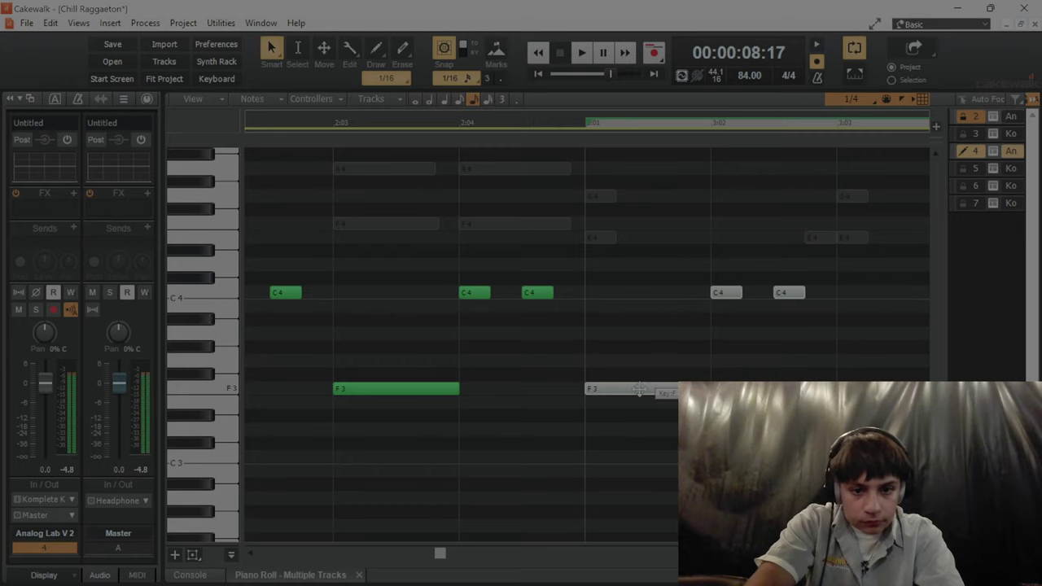
left_click_drag(640, 386, 637, 409)
left_click(592, 379)
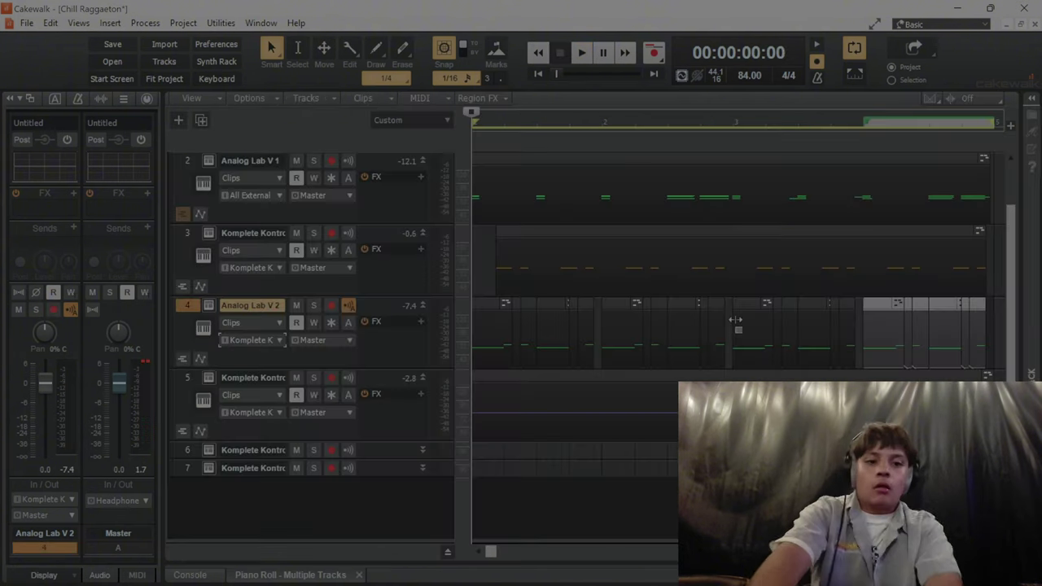
Play the beat back and check the Analog Lab V 2 notes against the chords across bars 1 to 4.
key("space")
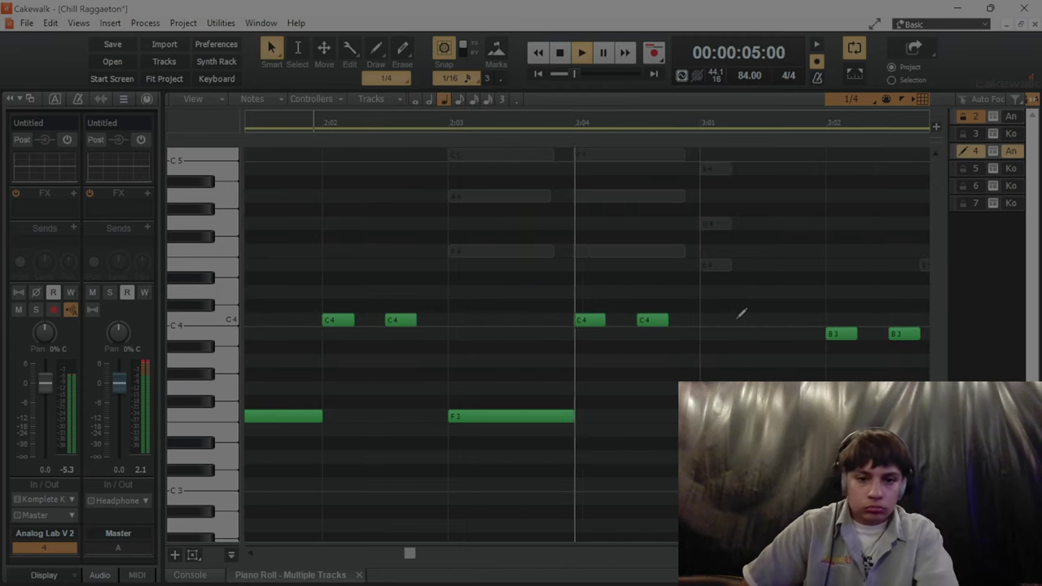
key("space")
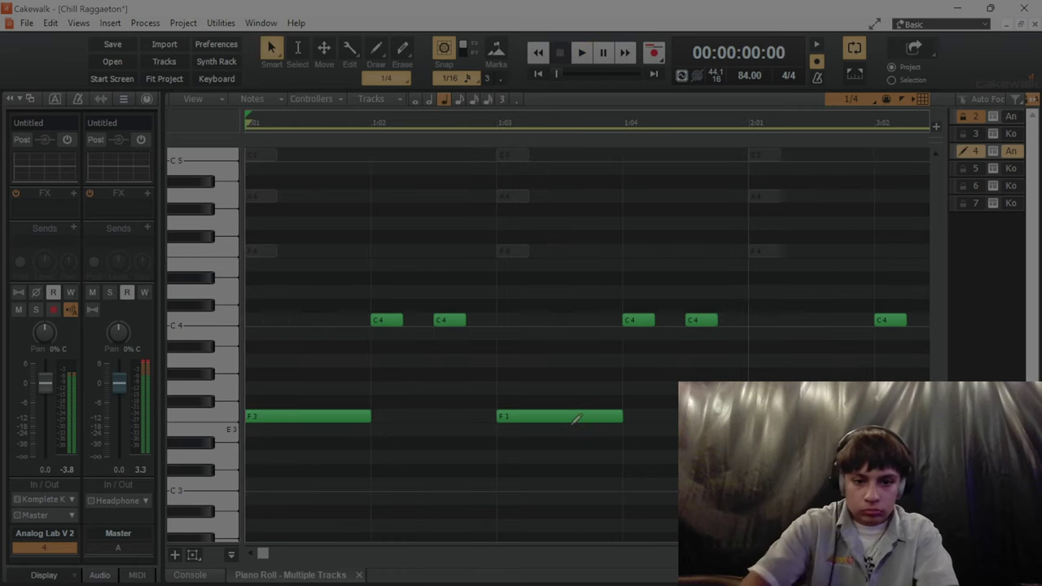
scroll(576, 419, "right", 10)
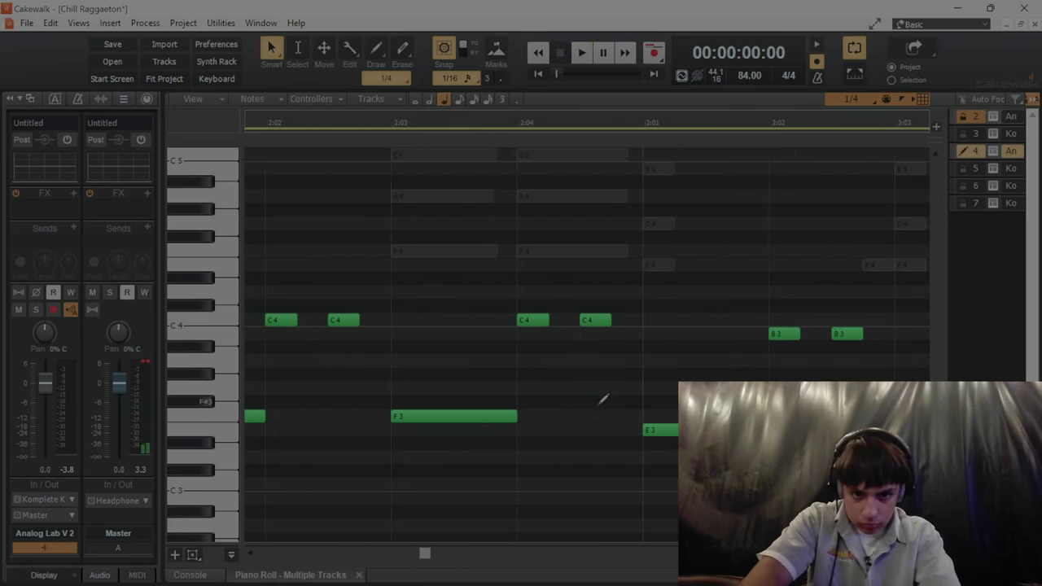
left_click_drag(615, 402, 627, 416)
key("space")
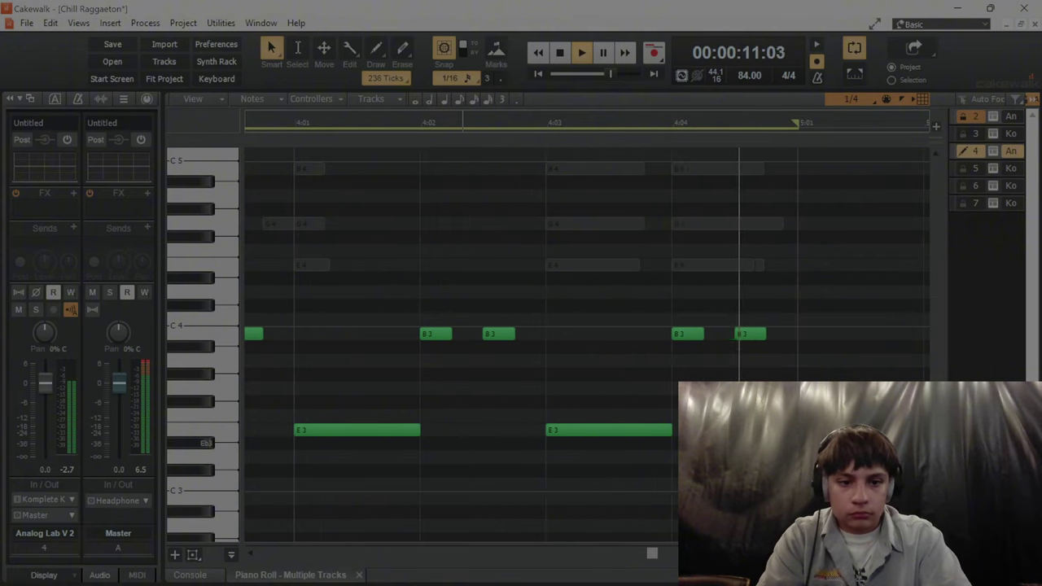
key("space")
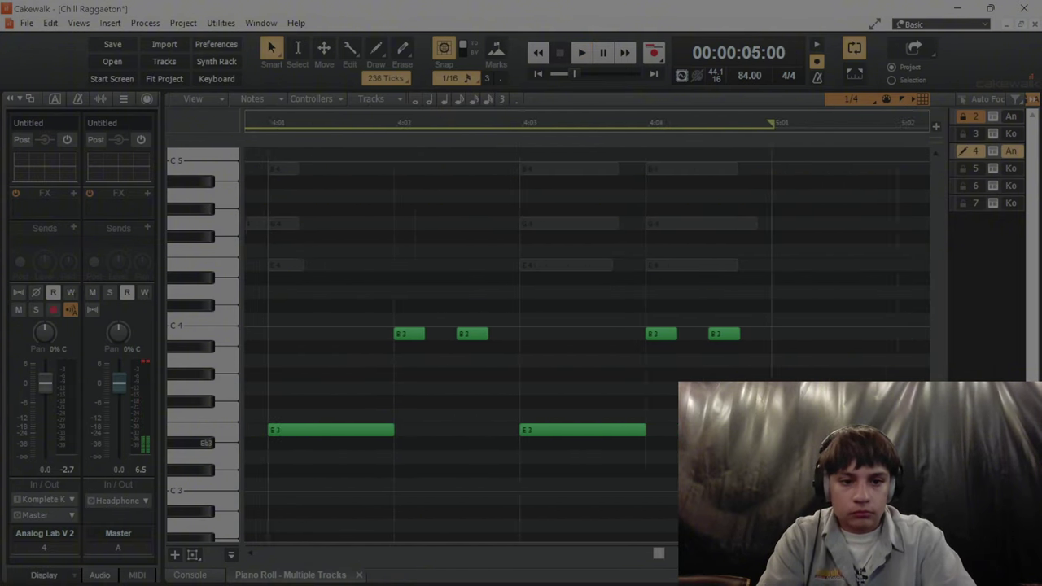
left_click(204, 443)
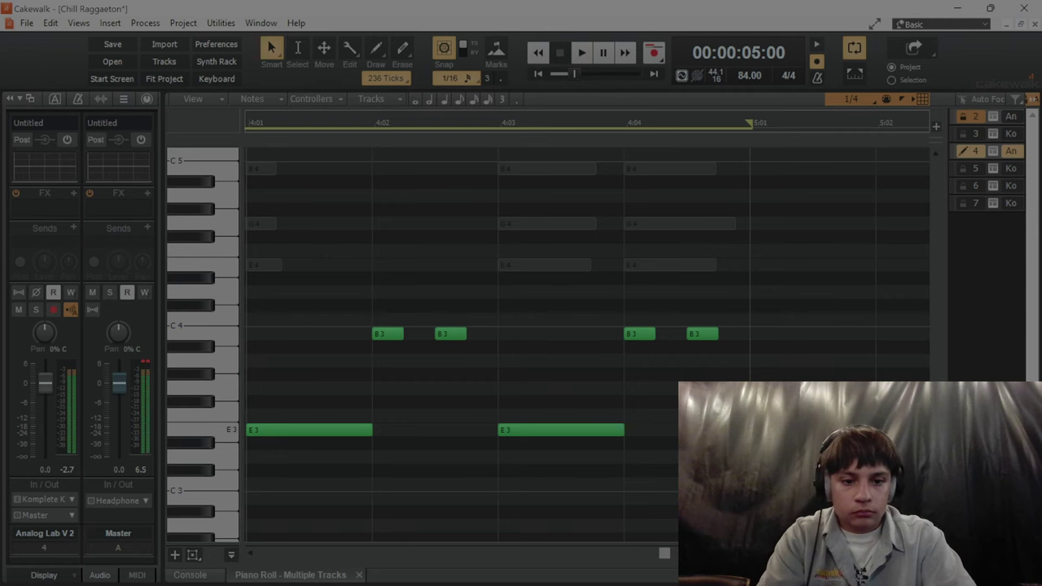
Audition the NO ME CONOCE hi-hat samples in Platos (Cymbals), including HH_13 to HH_15 and HH_1.
key("Down")
key("Down")
key("Down")
key("Down")
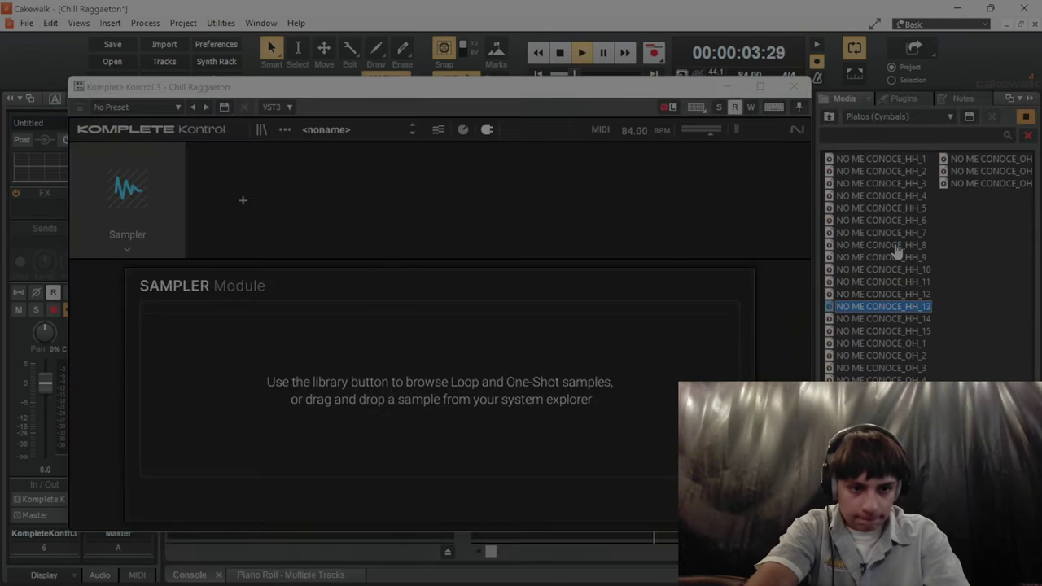
key("Down")
key("Up")
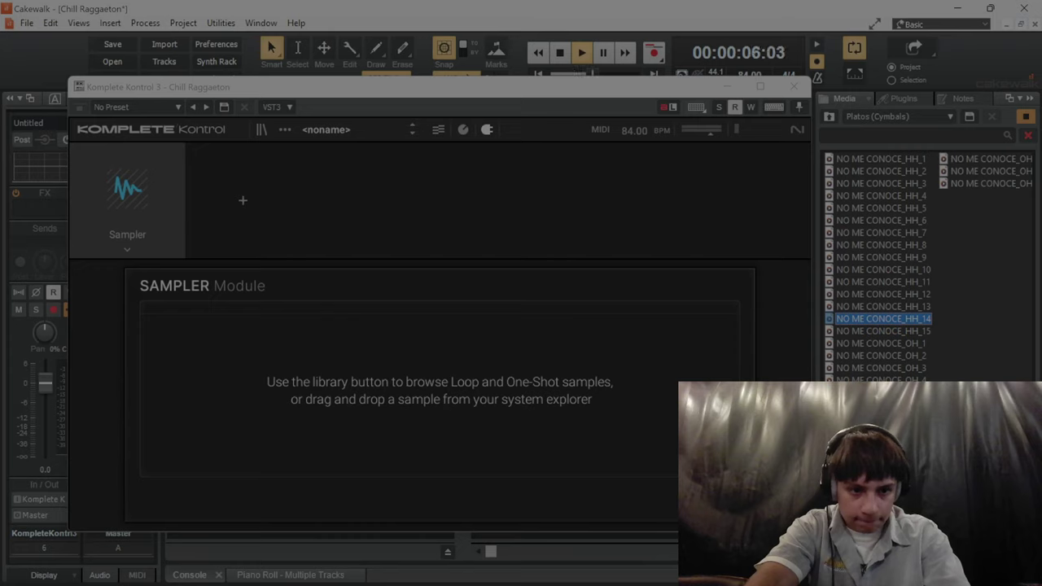
left_click(885, 334)
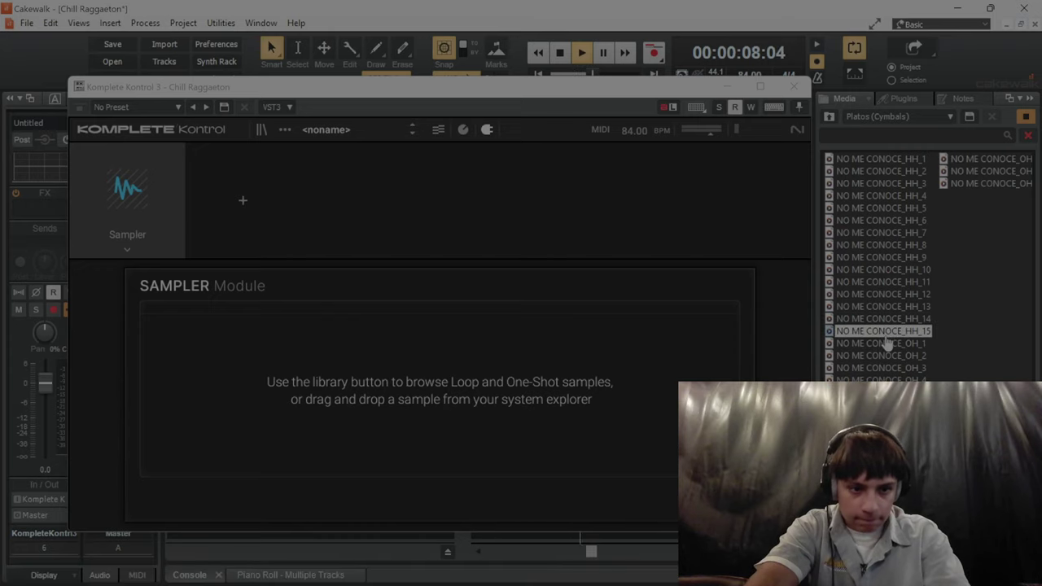
left_click(857, 161)
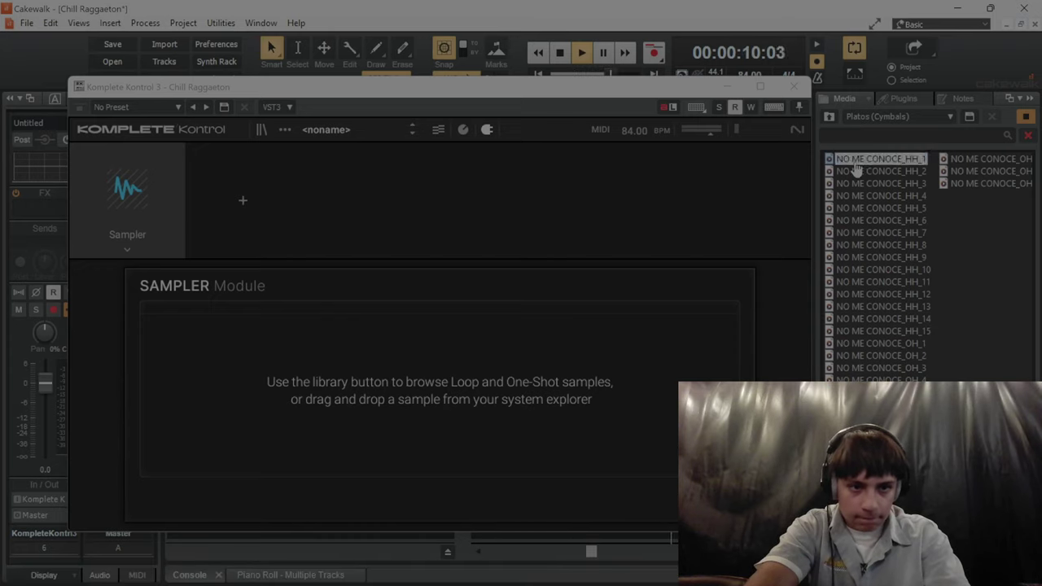
left_click(857, 163)
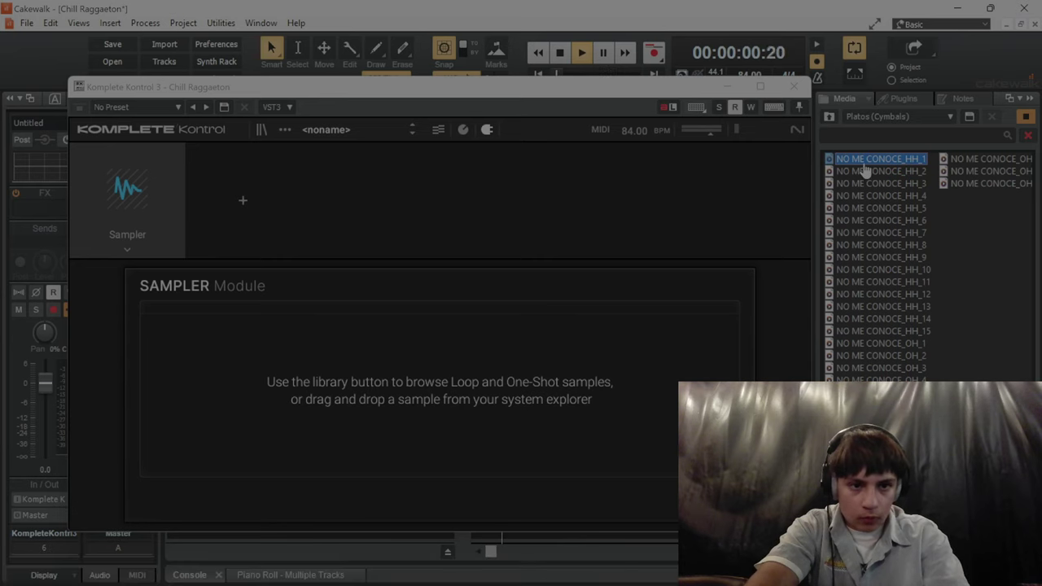
Load NO ME CONOCE_HH_1 into the Komplete Kontrol 3 Sampler and set its envelope type to ADSR.
left_click_drag(865, 169, 509, 383)
left_click(283, 505)
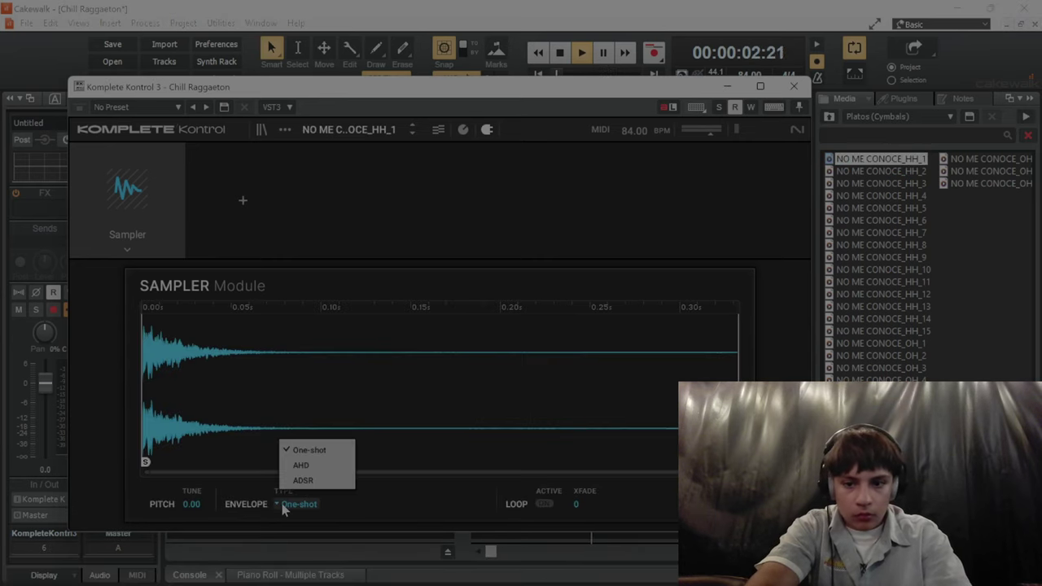
left_click(296, 480)
Draw C5 quarter-note hi-hats at 1:01 and 1:03 on the KompleteKontrl3 track, playing the sound back between them.
left_click(291, 575)
left_click_drag(247, 168, 371, 169)
key("space")
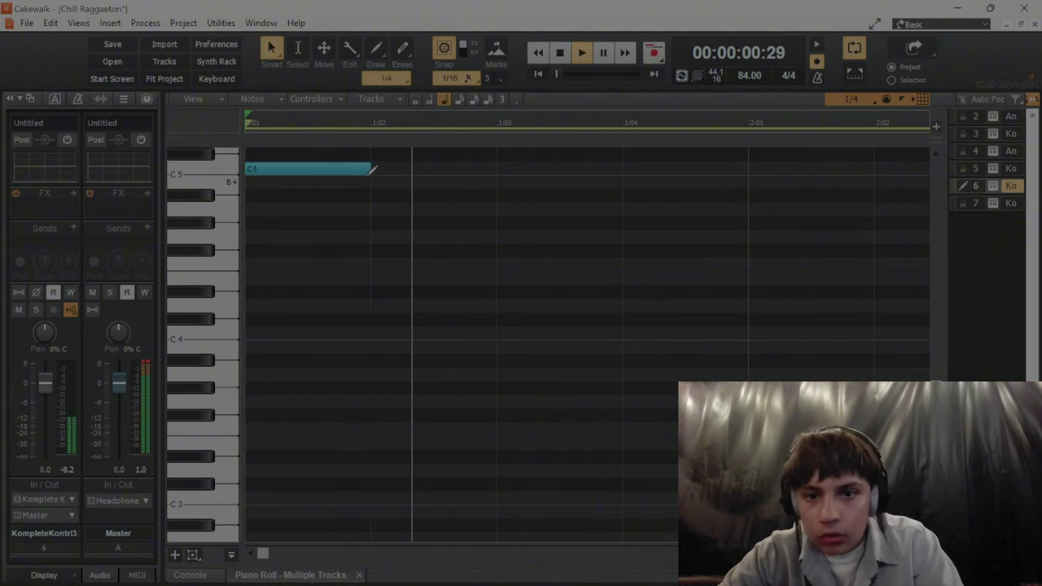
key("space")
left_click(501, 169)
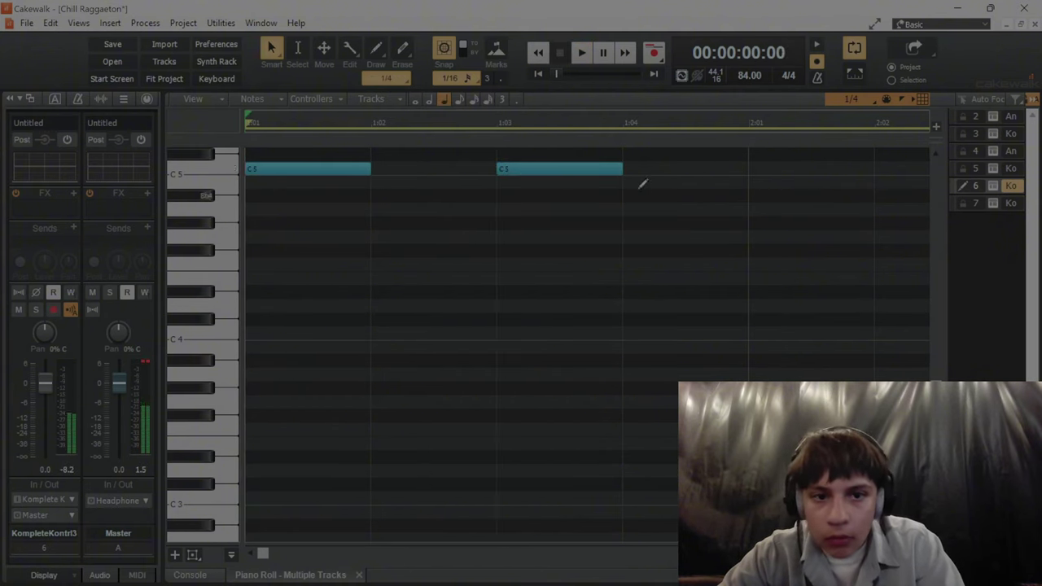
Duplicate the one-bar hi-hat clip through bar 4 and lower the velocity of the hi-hat note at 3:01.
key("d")
left_click_drag(597, 293, 457, 307)
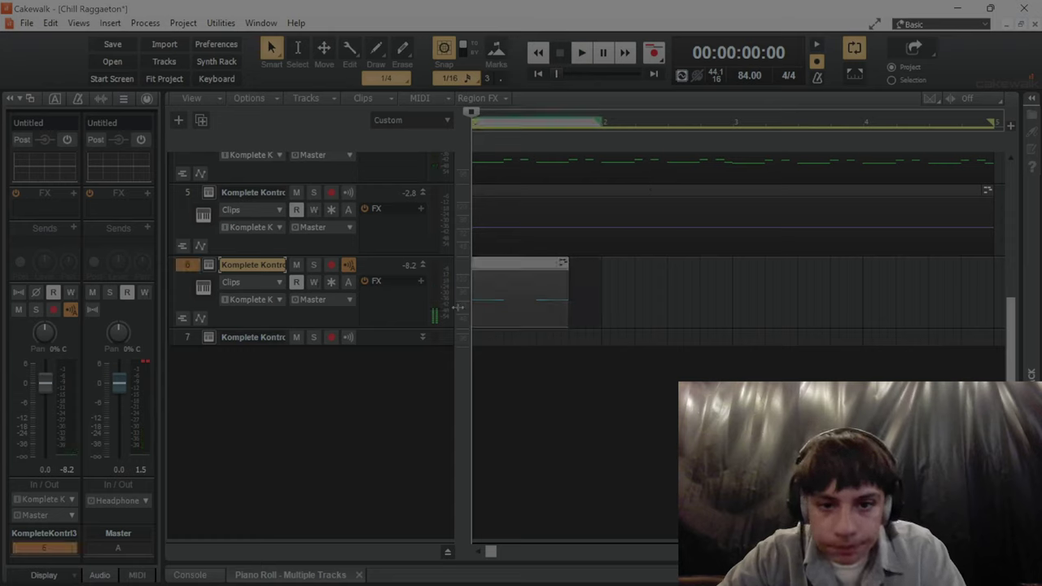
key("ctrl+d")
key("ctrl+d")
key("ctrl+d")
key("space")
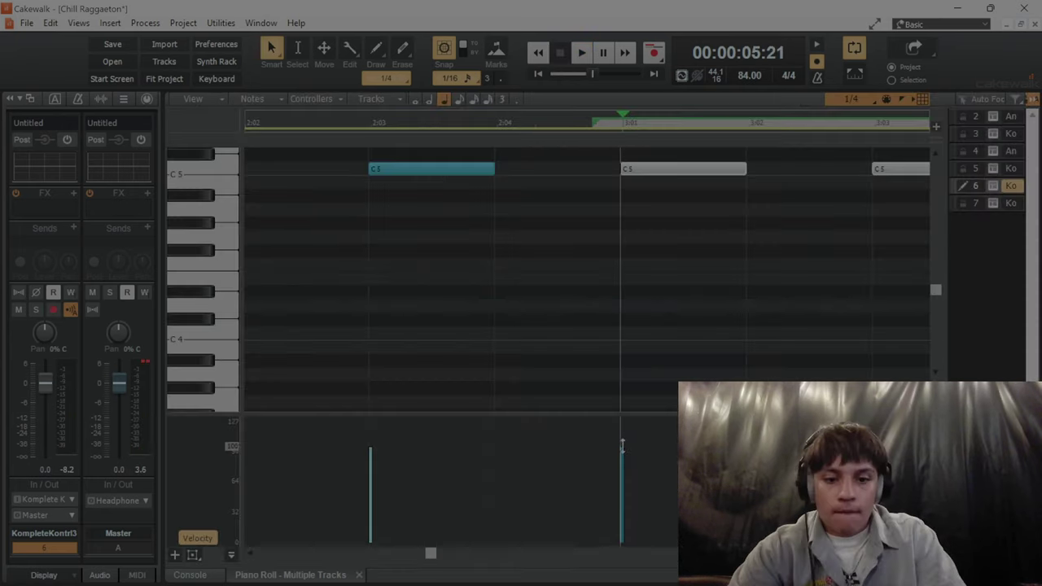
left_click_drag(624, 445, 627, 468)
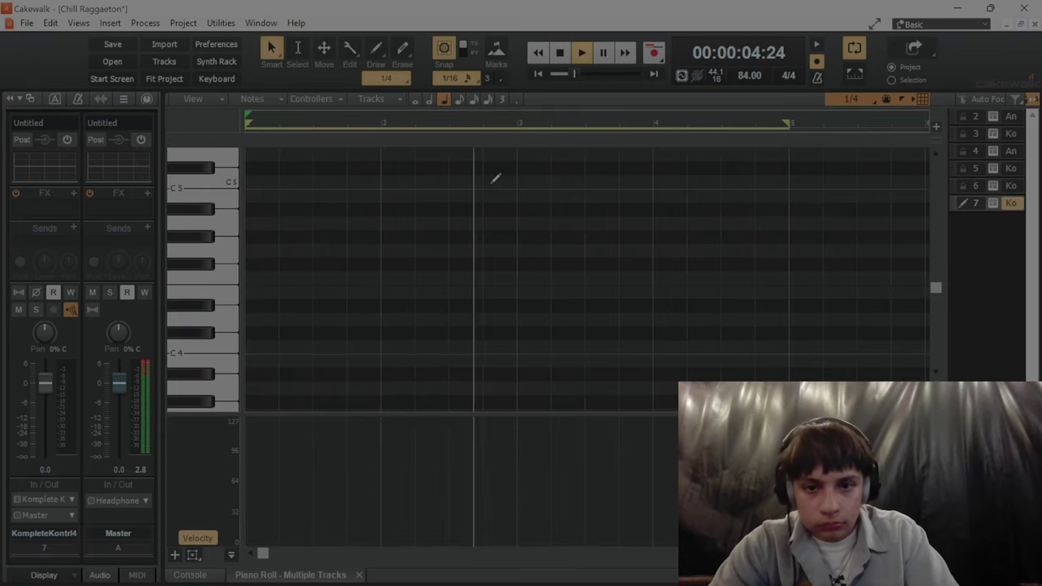
Draw two consecutive C5 eighth notes from 2:04 on the KompleteKontrl4 track and lower their velocity to about 75.
left_click(492, 184)
left_click_drag(503, 183, 499, 182)
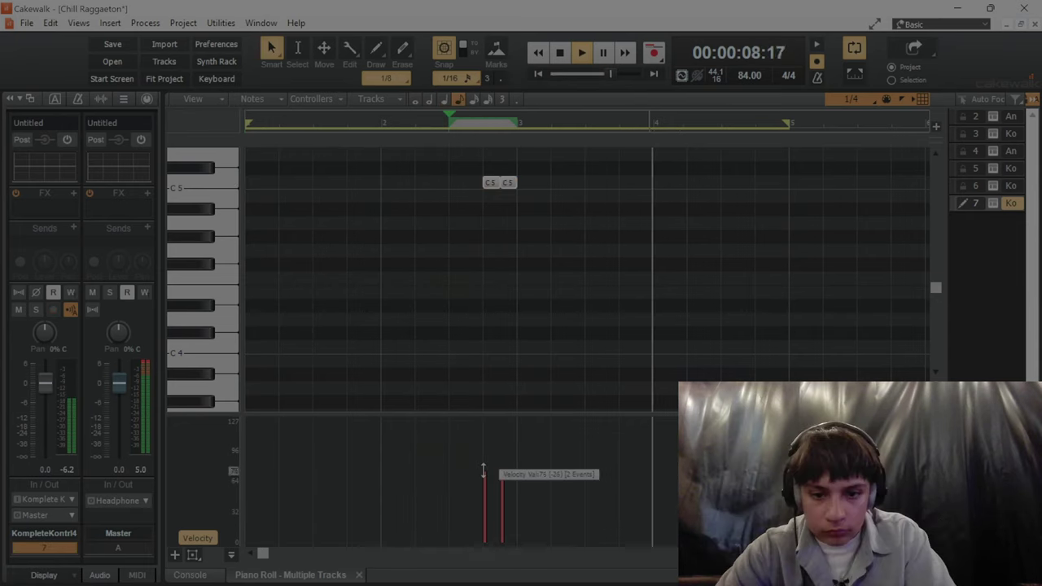
left_click_drag(483, 463, 482, 477)
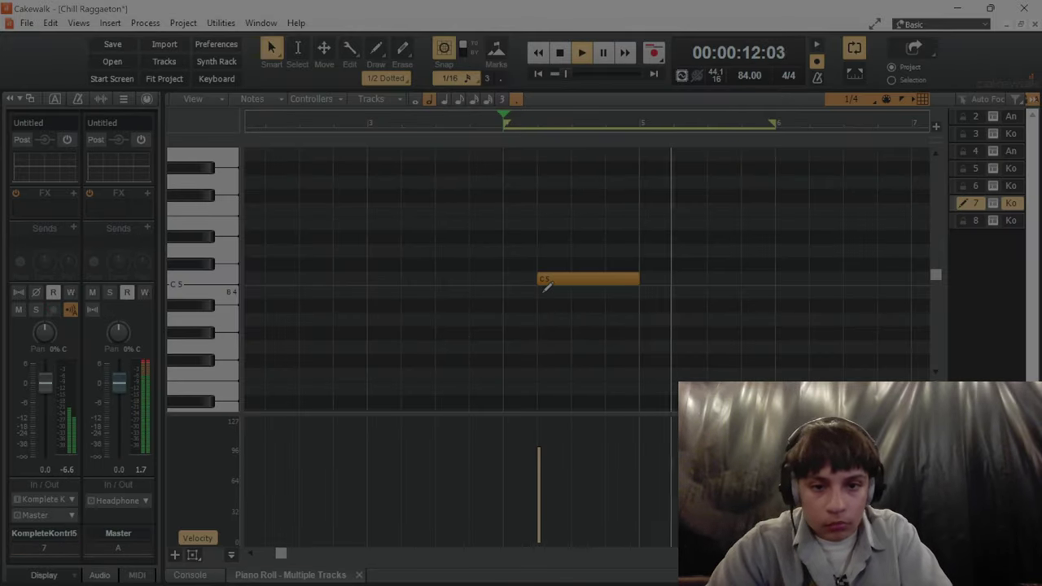
Load the Slow Build bright pad preset in Analog Lab V 3 for the Intro track and close the plug-in.
key("d")
key("d")
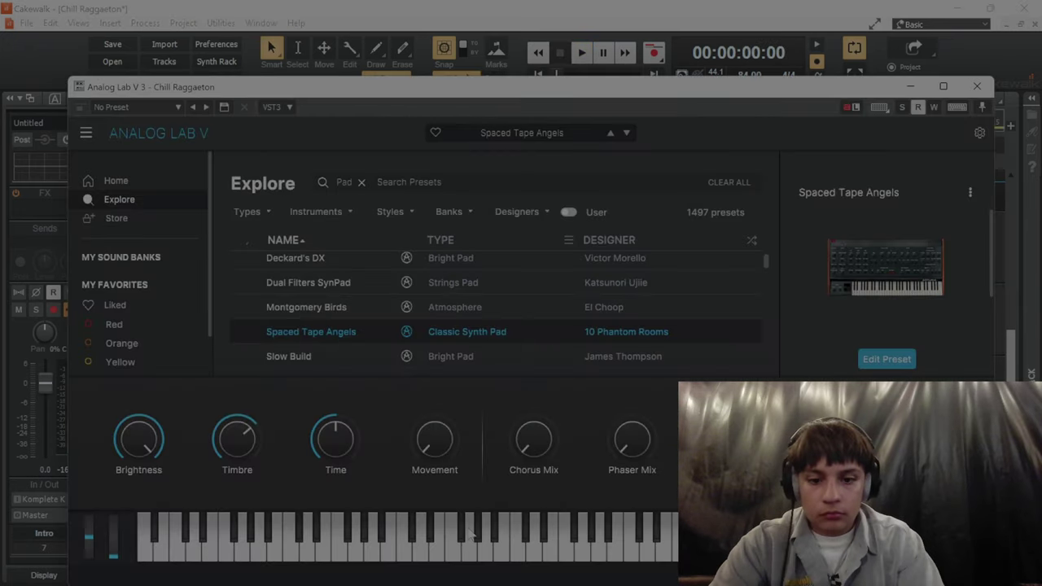
left_click(474, 358)
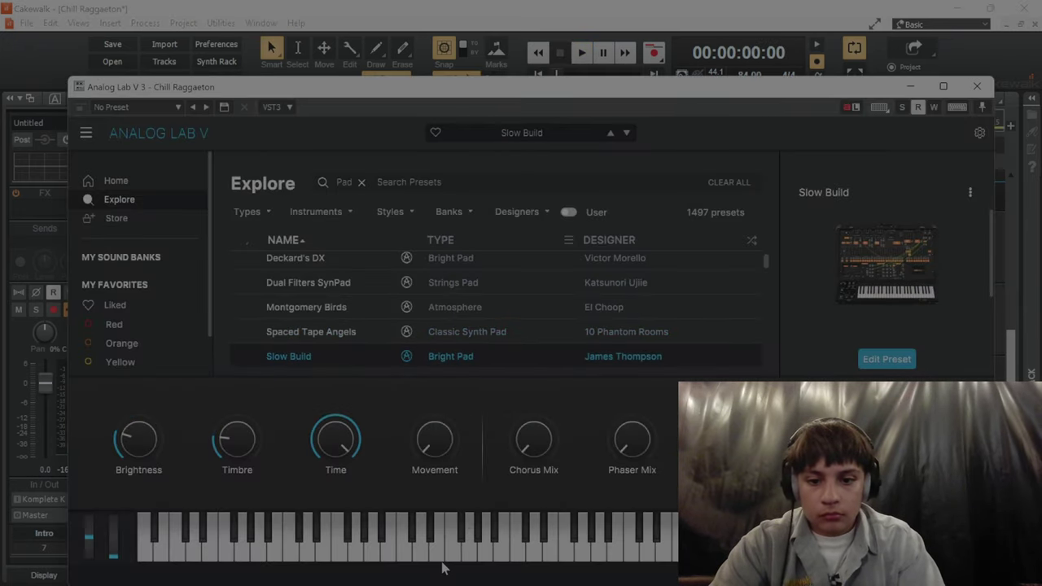
left_click(976, 87)
Show the Analog Lab V 1 chords behind the Intro track and draw a two-bar F4, A4 and C5 chord from bar 1.
scroll(616, 209, "up", 5)
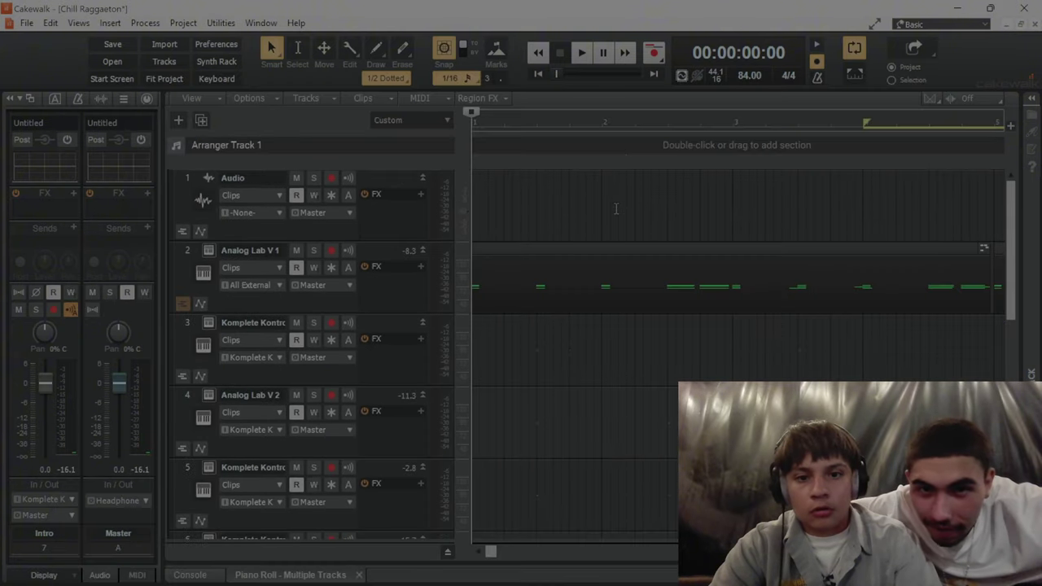
scroll(617, 209, "down", 5)
double_click(550, 302)
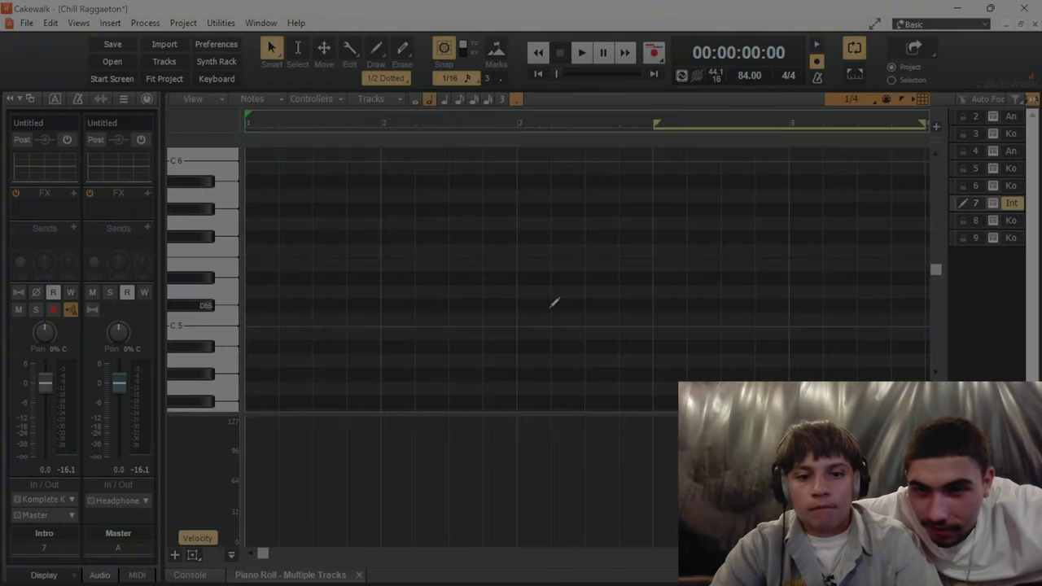
left_click(977, 120)
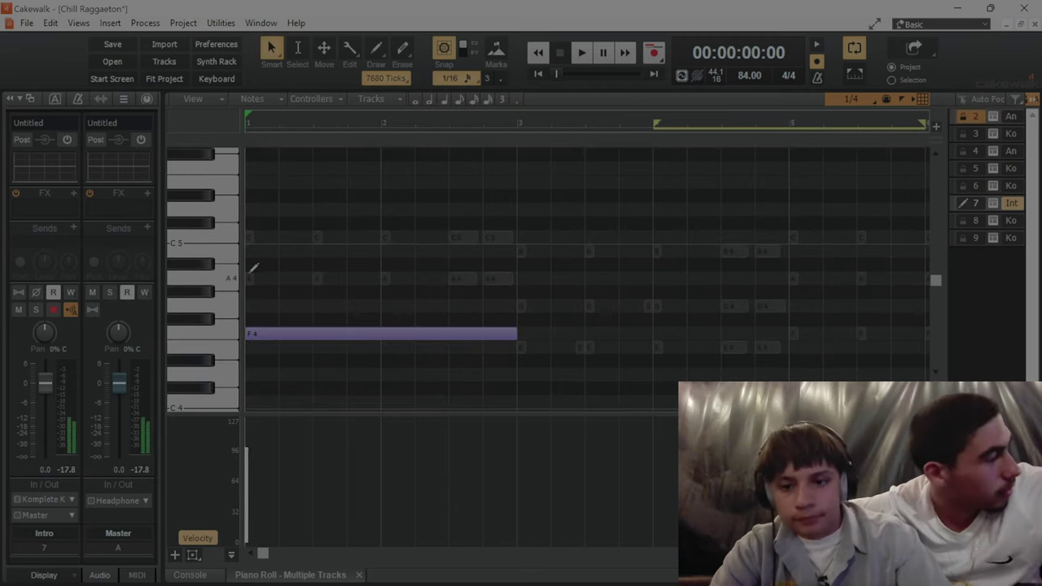
left_click(252, 276)
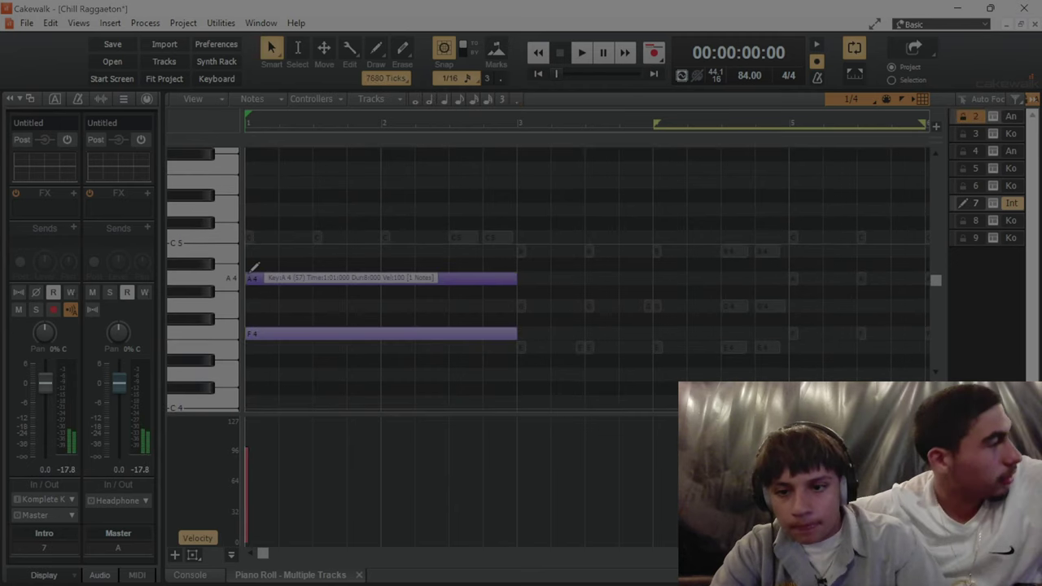
left_click_drag(251, 237, 516, 237)
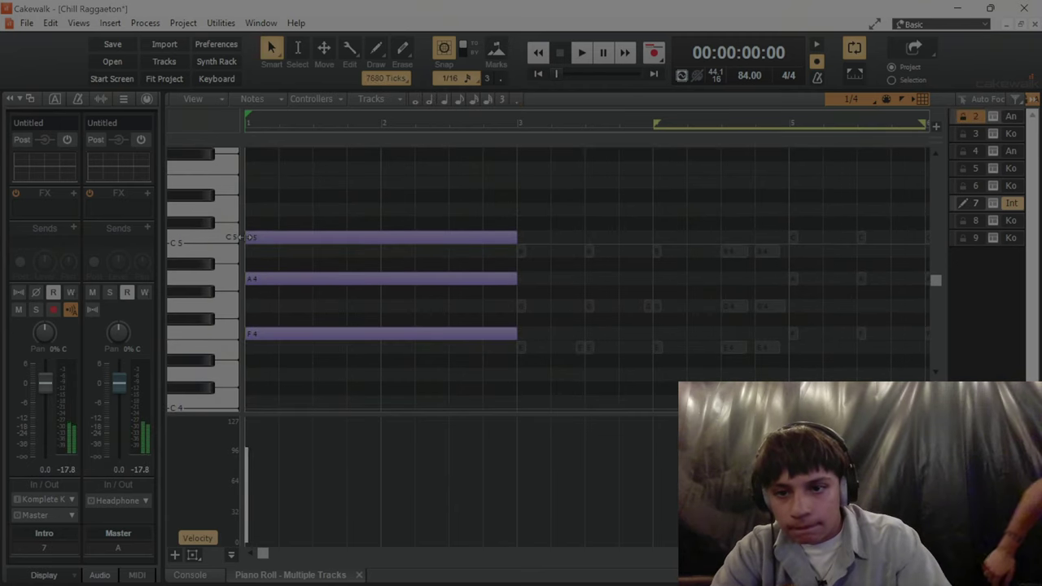
Draw a two-bar E4, G4 and B4 chord from bar 3 on the Intro track.
left_click(520, 348)
left_click(523, 307)
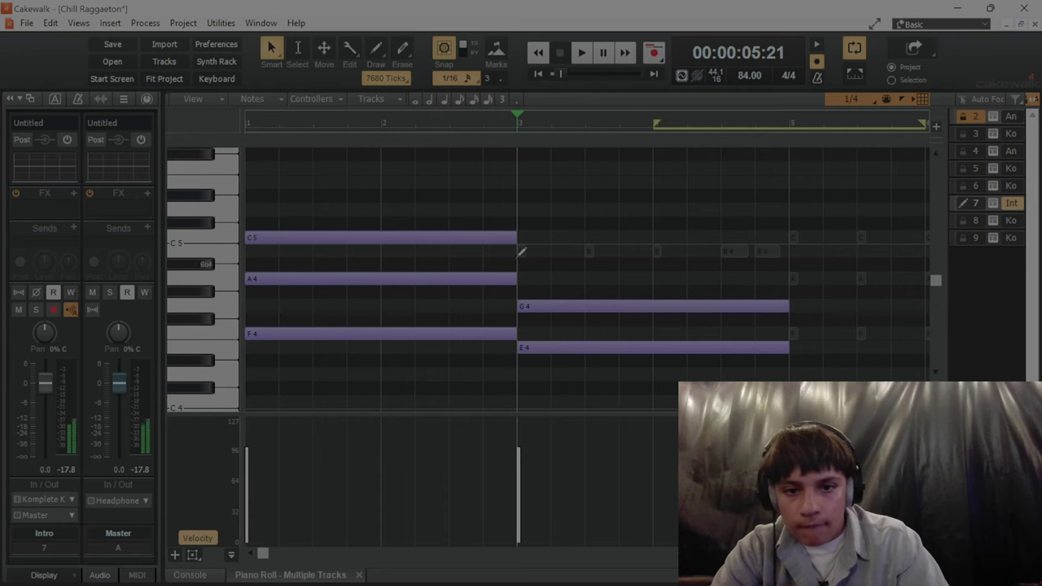
left_click(519, 251)
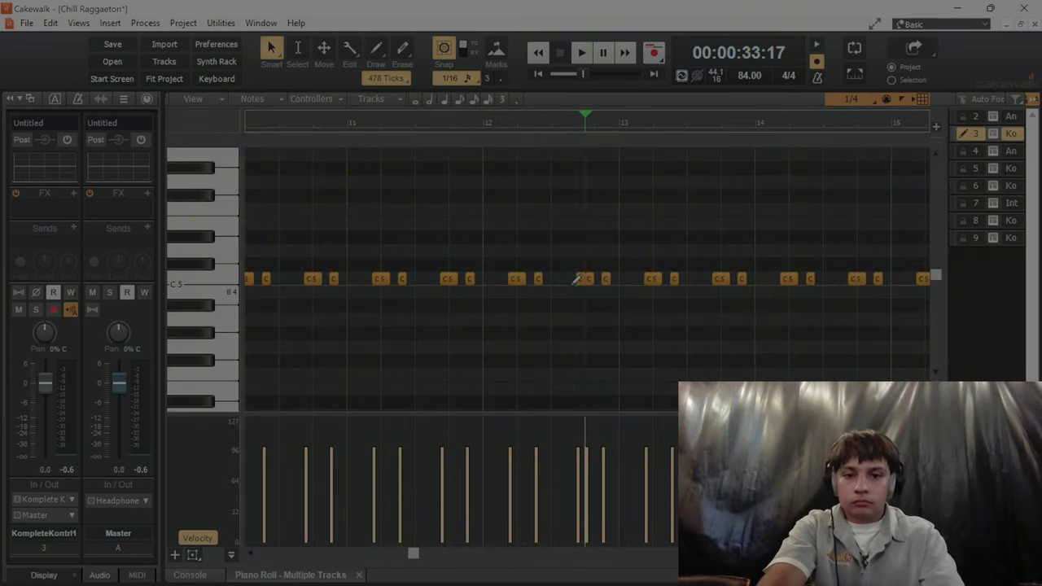
Play back the KompleteKontrl1 hits around the second half of bar 12 and select the last C5 in that bar.
left_click(572, 285)
key("space")
key("space")
left_click(557, 285)
key("space")
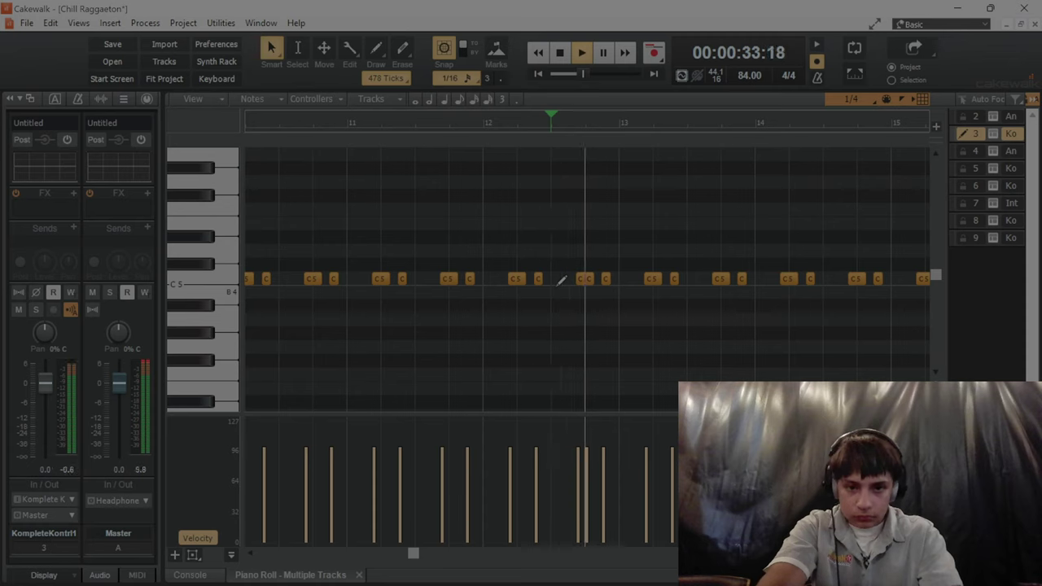
key("space")
left_click(606, 279)
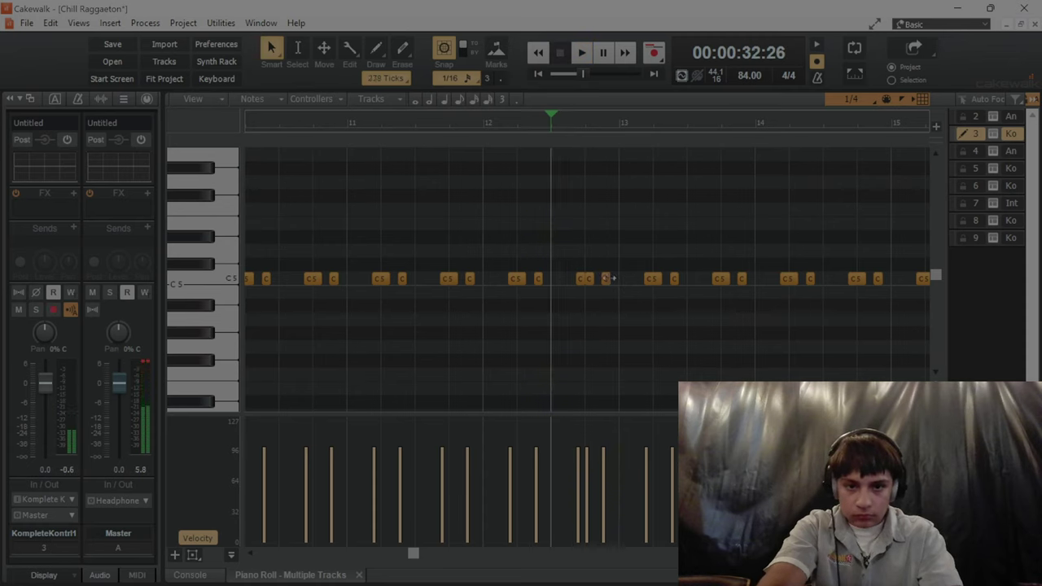
Duplicate the last C5 hit of bar 12 a sixteenth later on KompleteKontrl1 and play back the result.
left_click_drag(606, 278, 613, 279)
left_click(546, 236)
key("space")
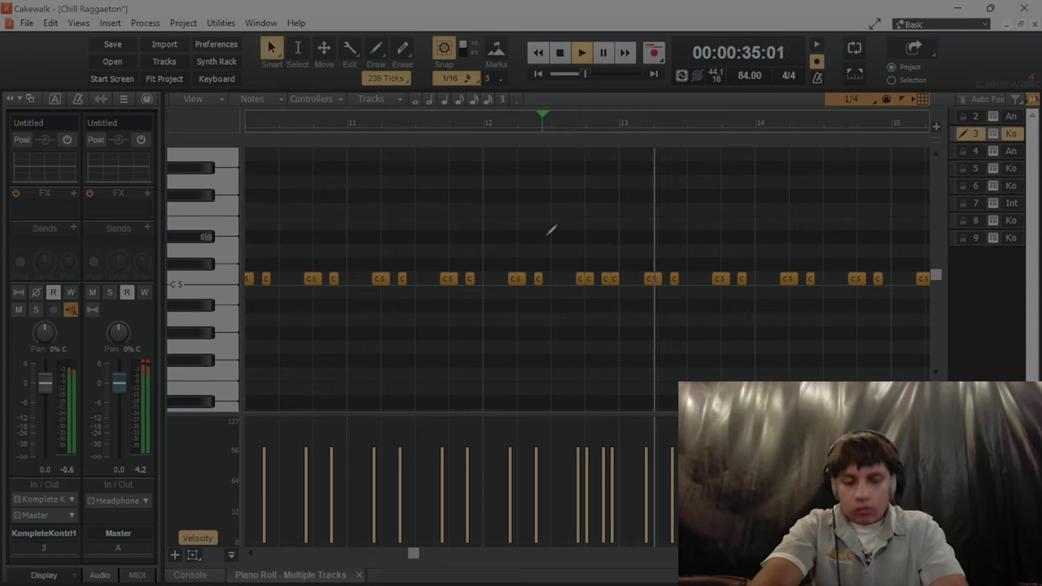
key("d")
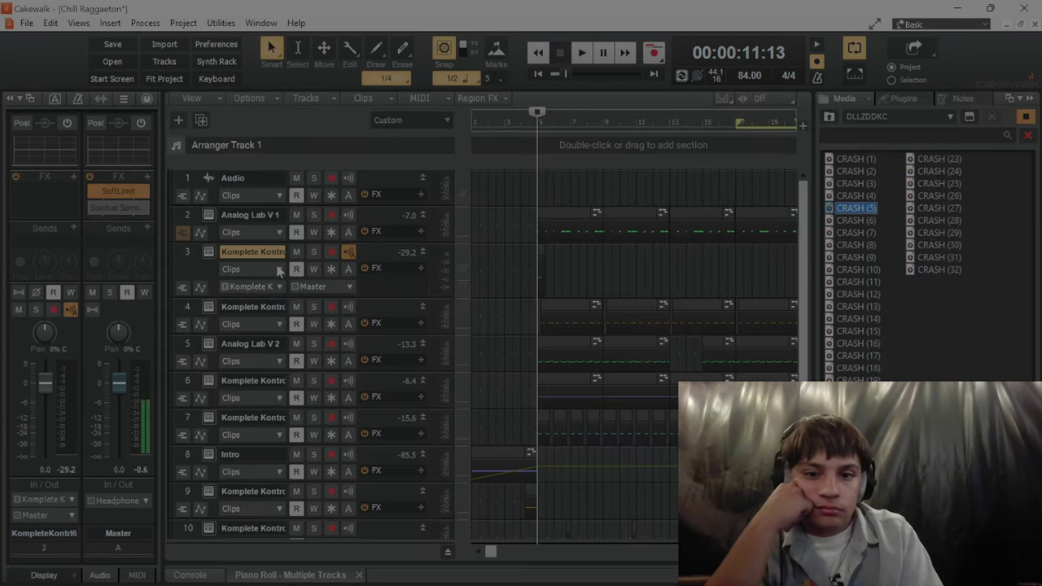
Load the CRASH (5) sample into the Komplete Kontrol 6 sampler on track 3 and play back its C5 hit at bar 5.
left_click(208, 254)
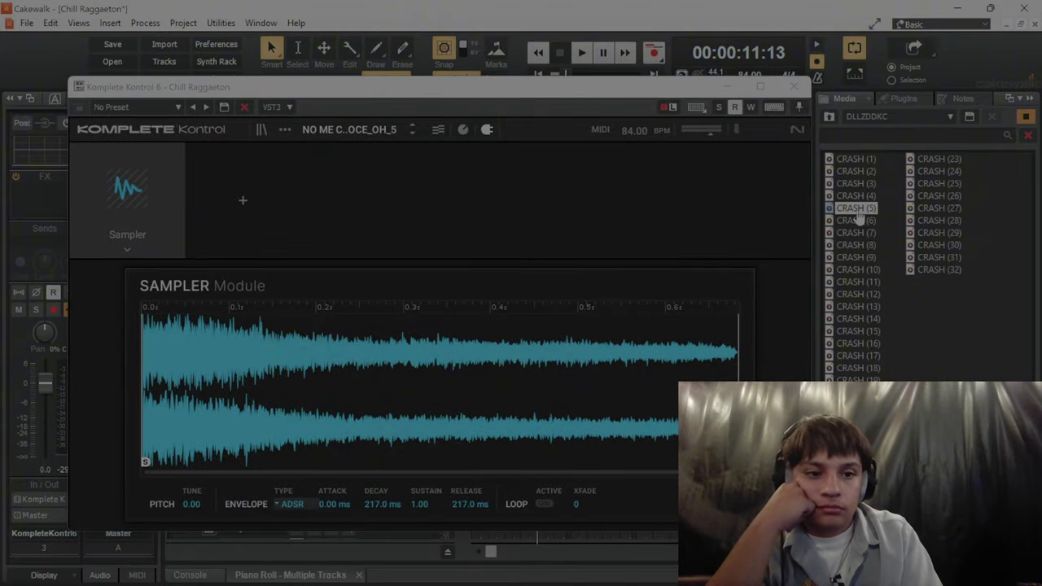
left_click_drag(857, 213, 570, 355)
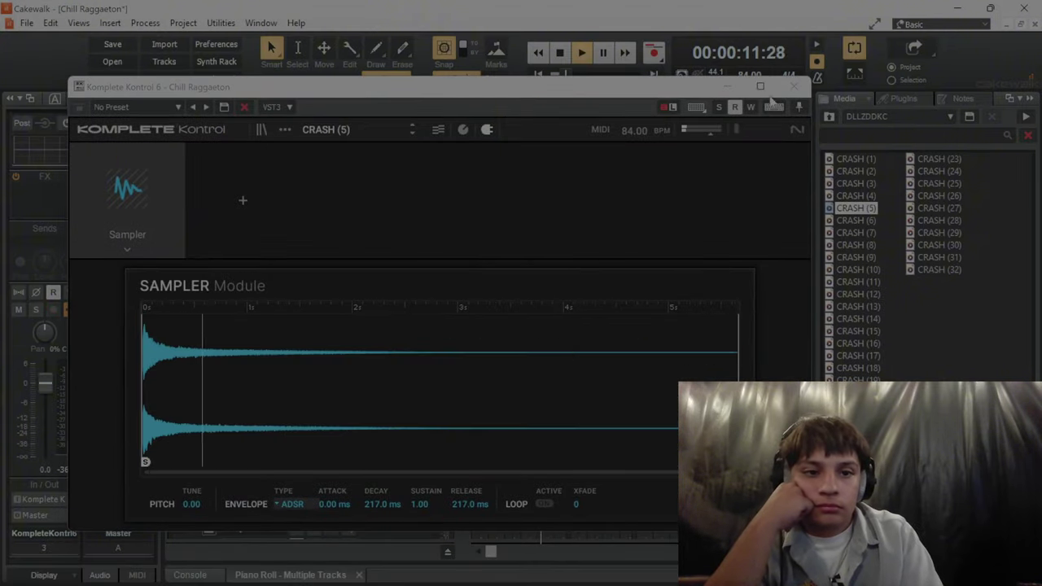
left_click(794, 87)
key("space")
key("d")
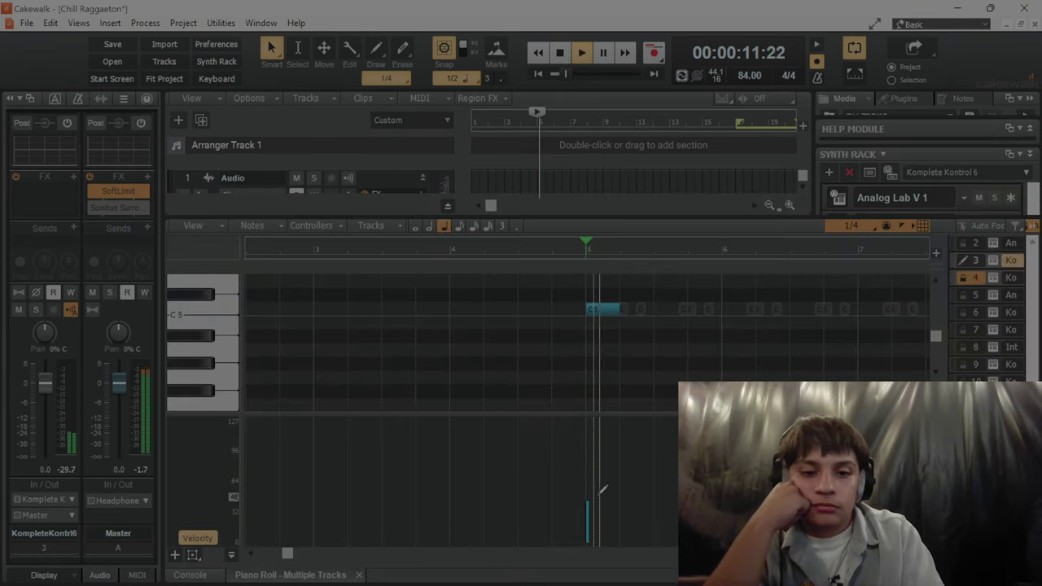
key("space")
key("d")
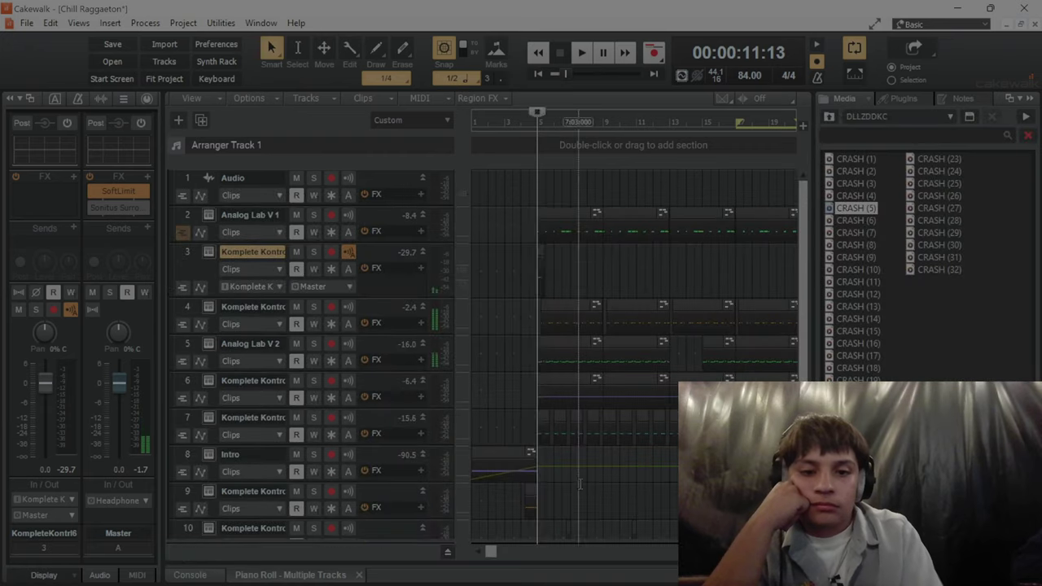
Play back the arrangement and try out C and F notes on the Analog Lab V 4 track with the virtual controller.
left_click(521, 422)
key("space")
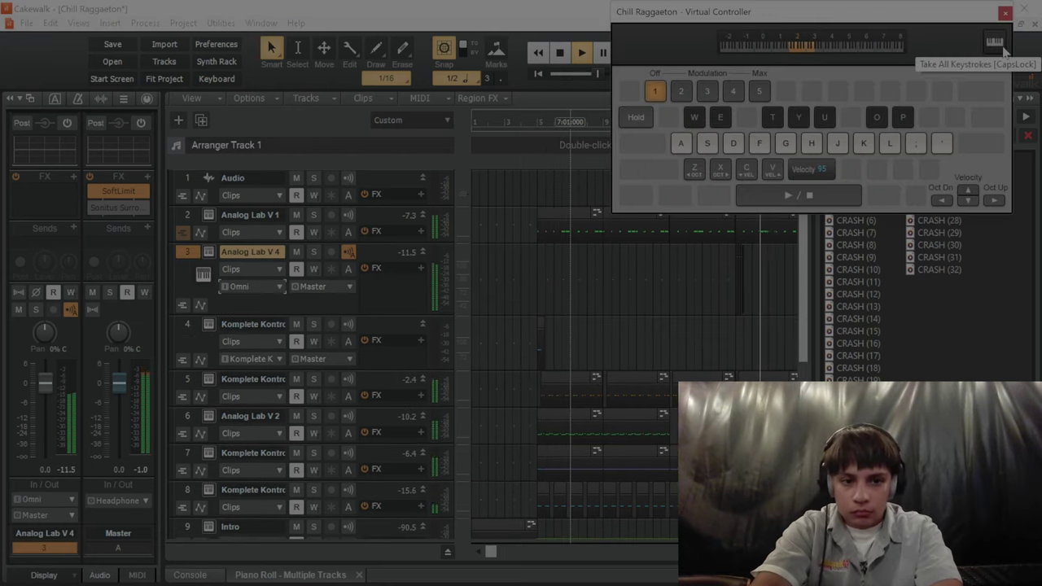
key("k")
key("f")
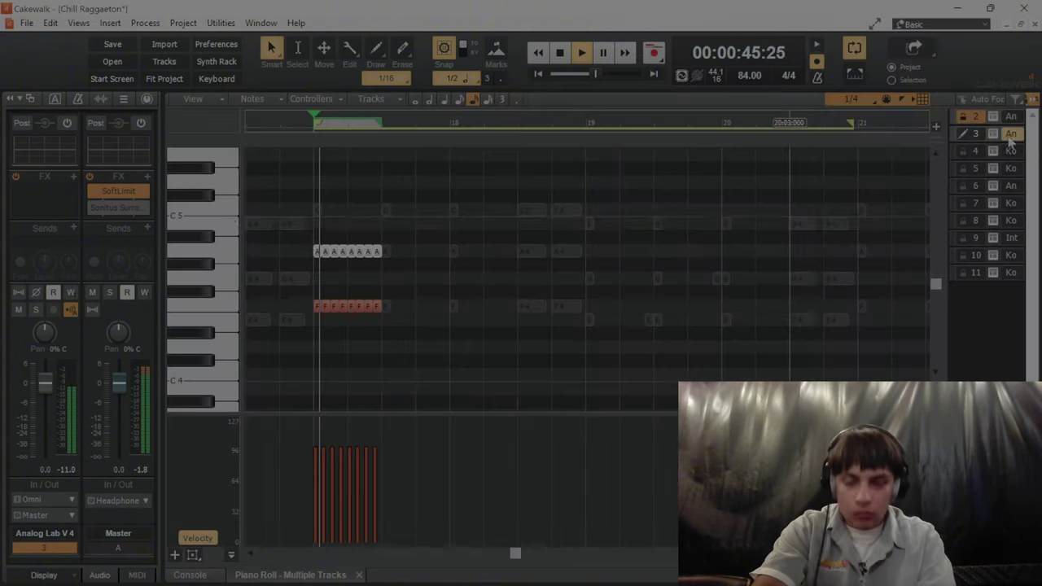
Copy the repeated F4 and A4 sixteenths on Analog Lab V 4 to A4 and C5 in the second half of bar 17.
key("space")
key("ctrl+a")
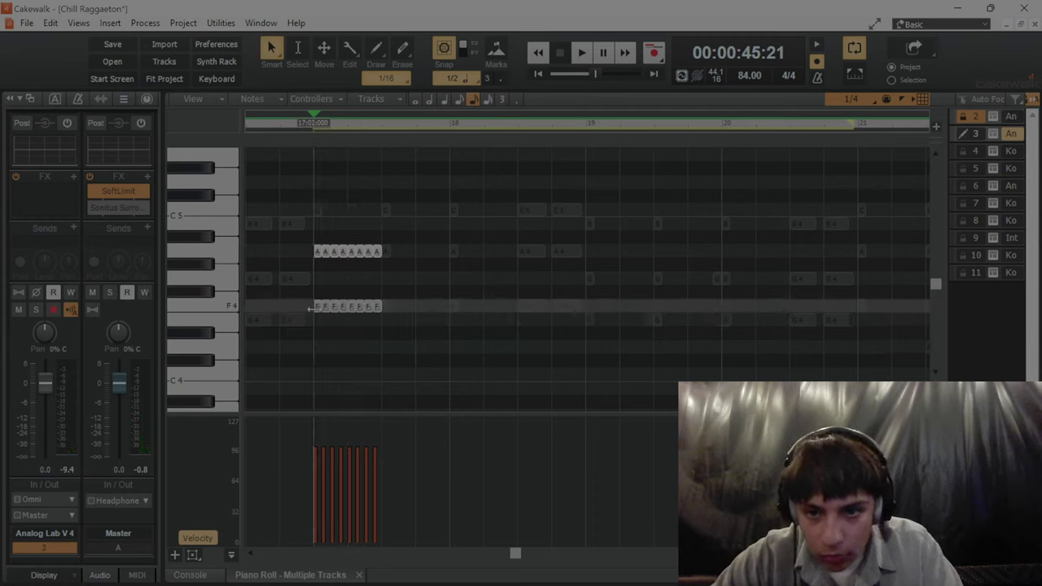
left_click_drag(318, 308, 393, 247)
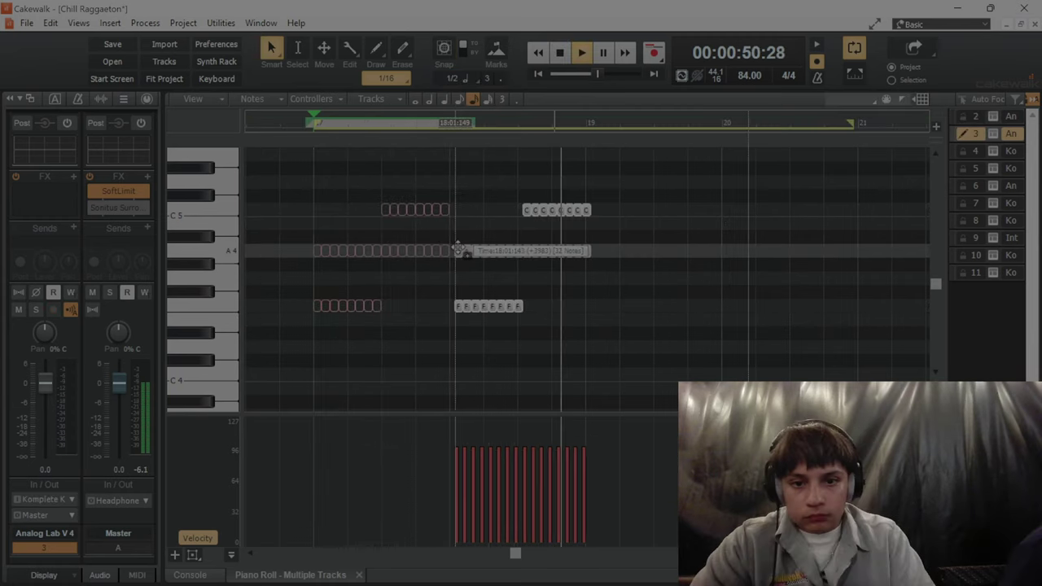
Copy the bar 17 pattern into bar 18, paste more notes from bar 19 onward, and open the Analog Lab V 4 clip.
left_click_drag(458, 245, 467, 251)
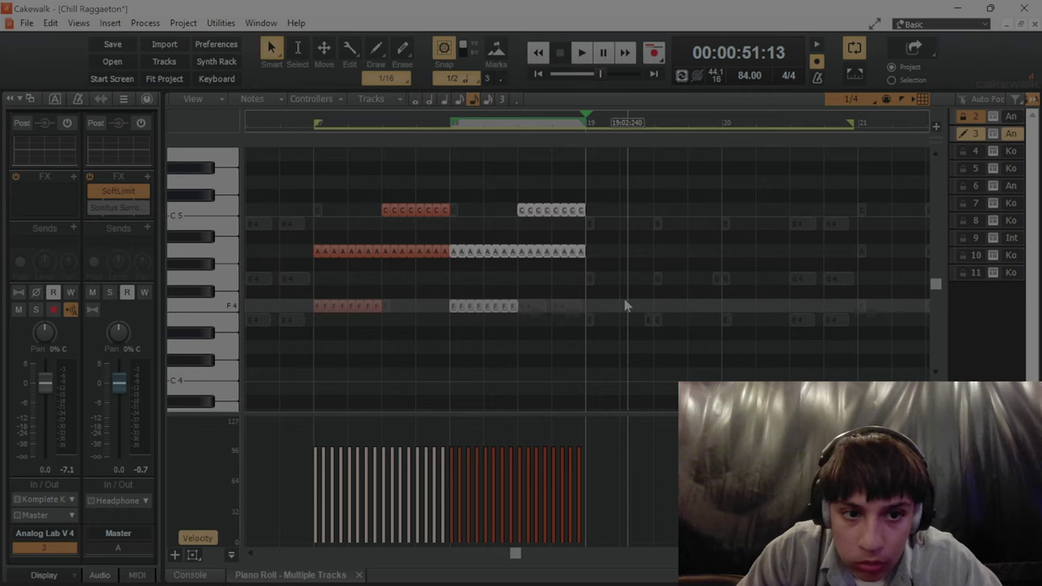
scroll(627, 306, "right", 2)
key("ctrl+v")
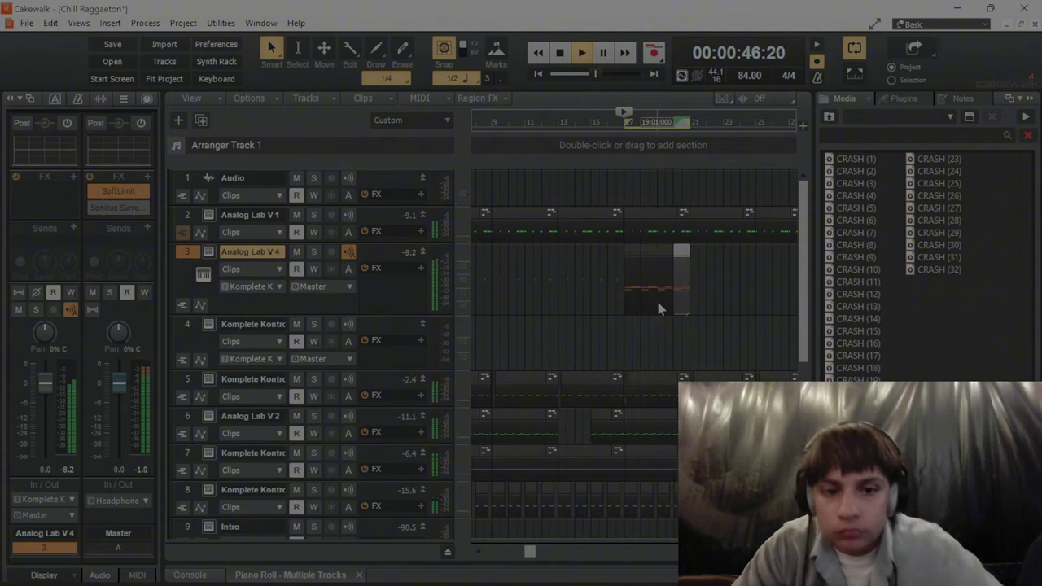
double_click(659, 310)
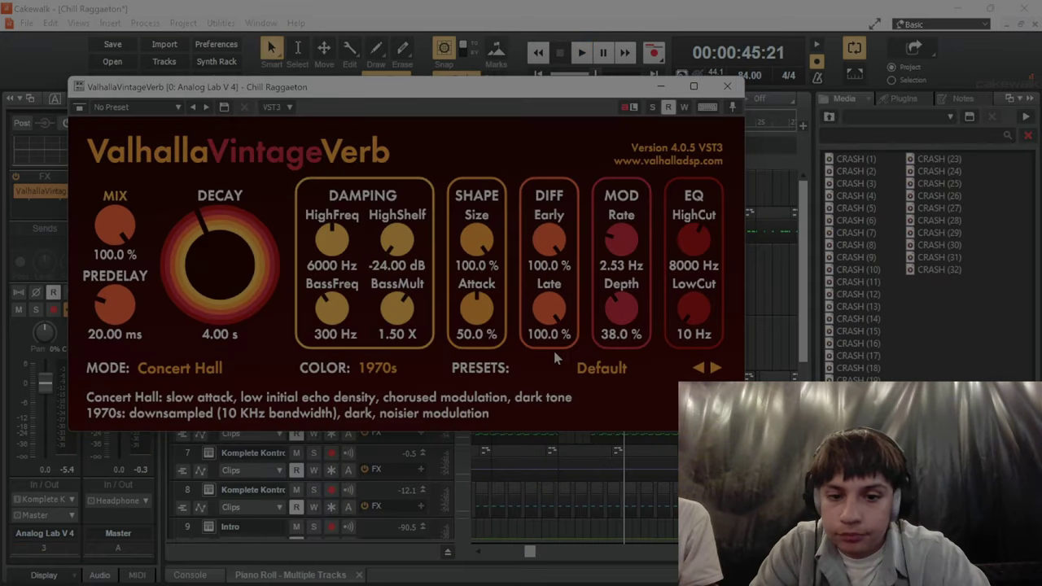
Load the QResque 10m6 Taj preset in ValhallaVintageVerb on the Analog Lab V 4 track.
left_click(565, 370)
mouse_move(569, 376)
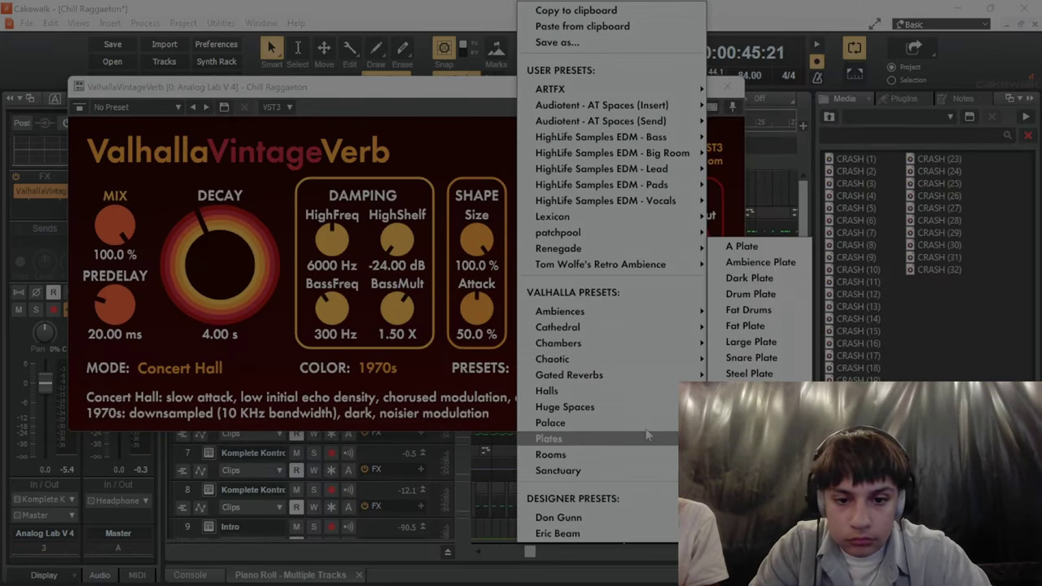
mouse_move(652, 428)
left_click(765, 389)
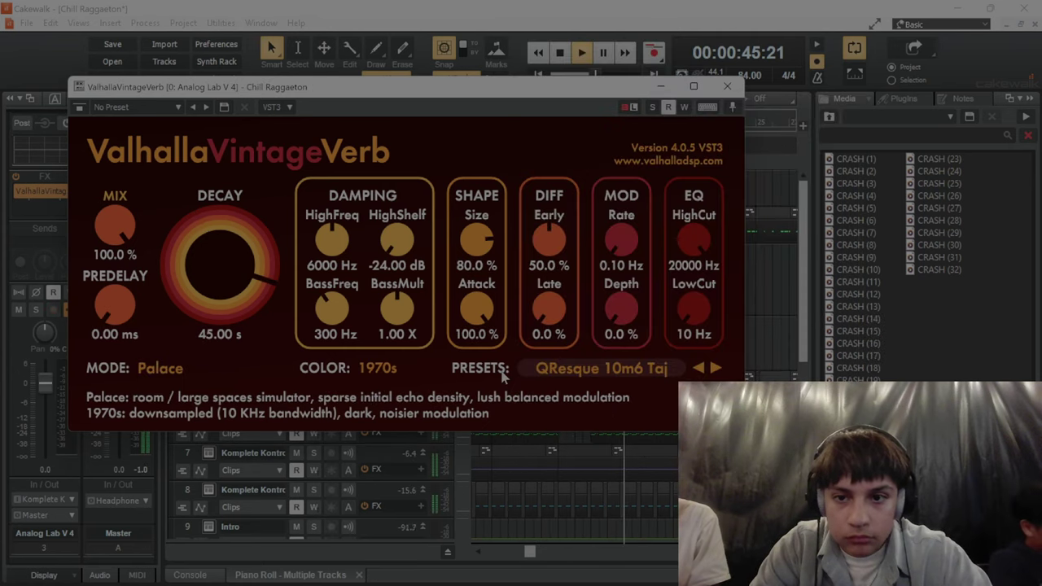
Set the ValhallaVintageVerb decay to 0.92 s and lower its mix below 55.2 %.
left_click_drag(234, 329, 224, 380)
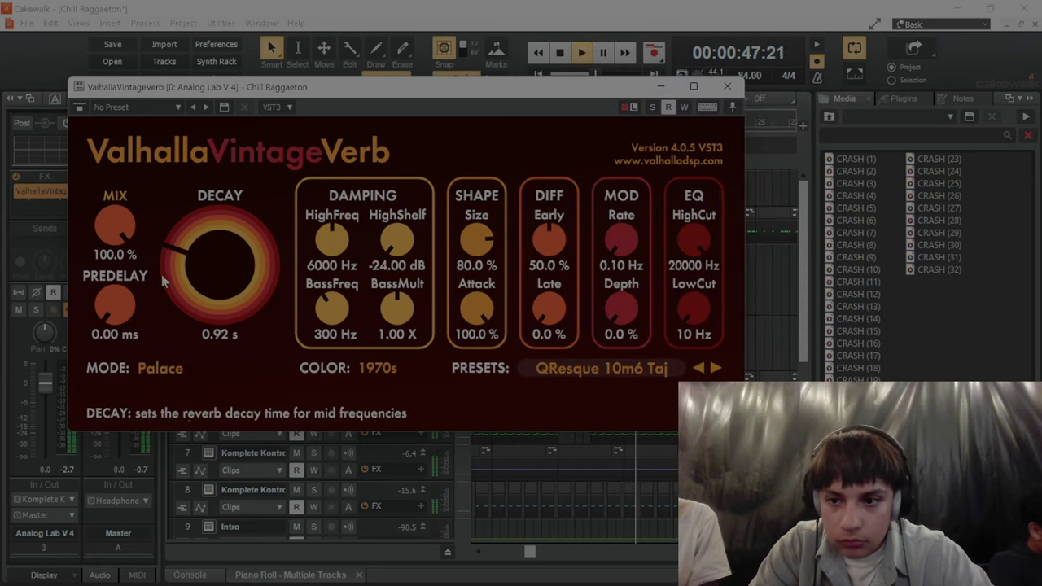
left_click_drag(110, 229, 121, 279)
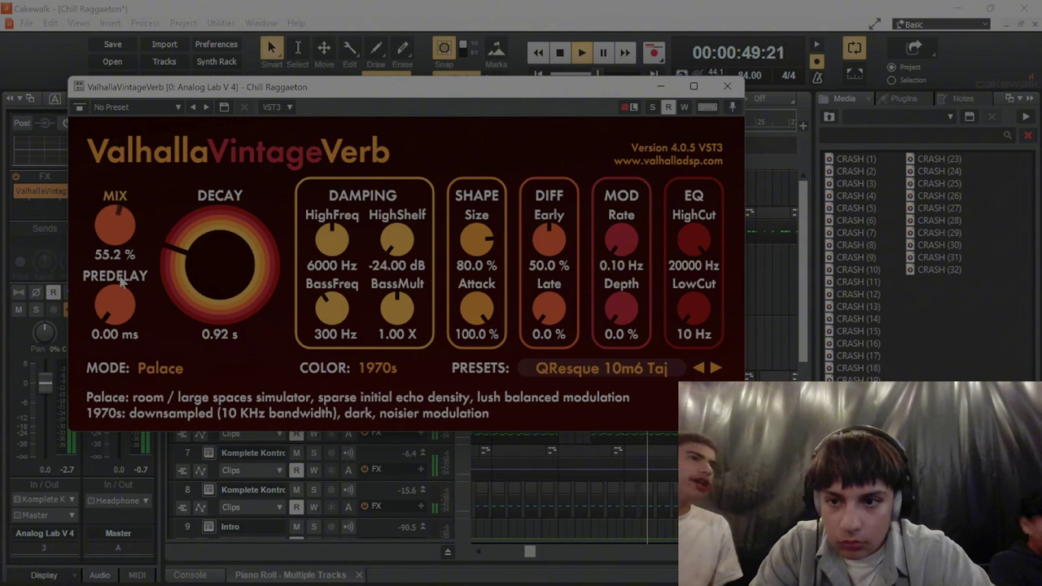
left_click_drag(119, 236, 115, 257)
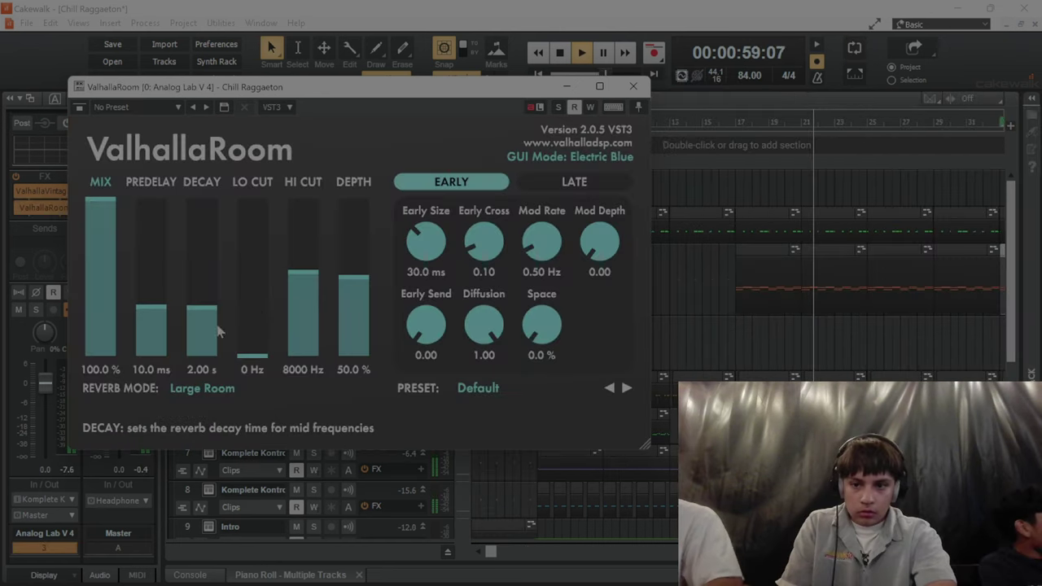
Set ValhallaRoom to a 1.5 ms predelay, 0.35 s decay and 37.8 % mix, and close the plug-in.
left_click_drag(151, 303, 152, 328)
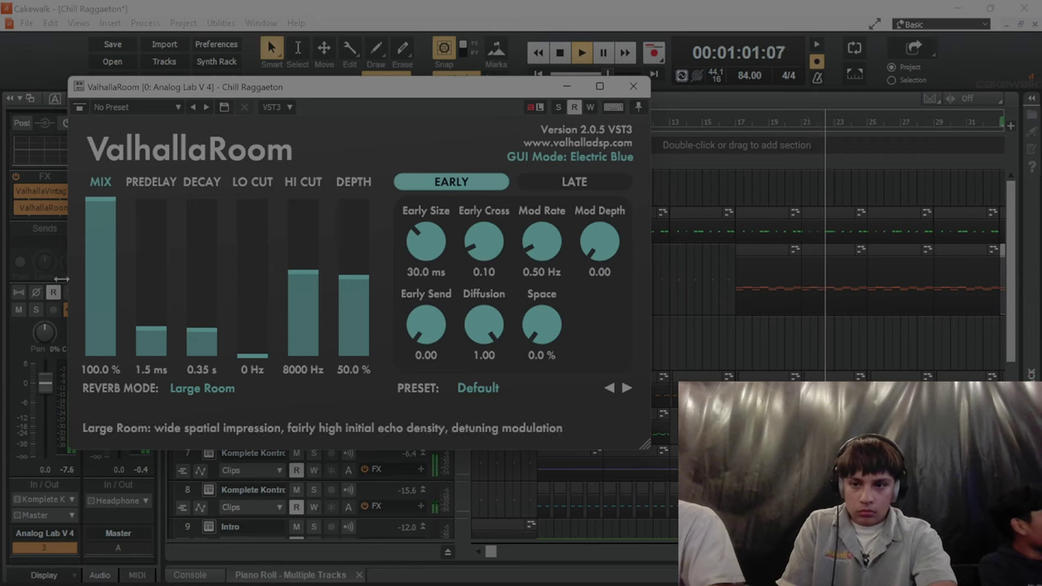
left_click_drag(99, 205, 103, 303)
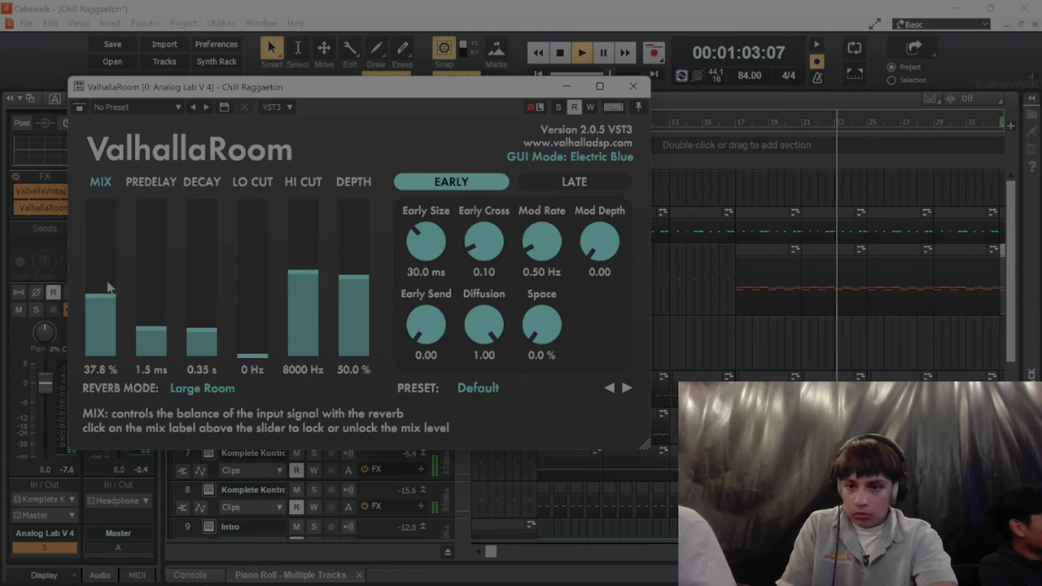
left_click(634, 85)
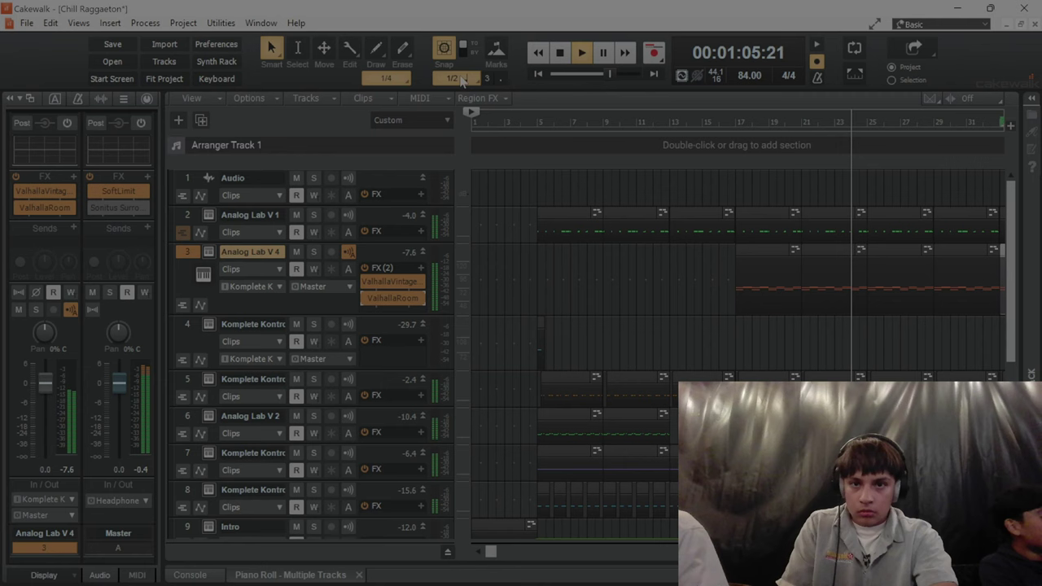
Remove the Analog Lab V 4 part from bars 25 to 28 and play back the beat from the start.
left_click(891, 272)
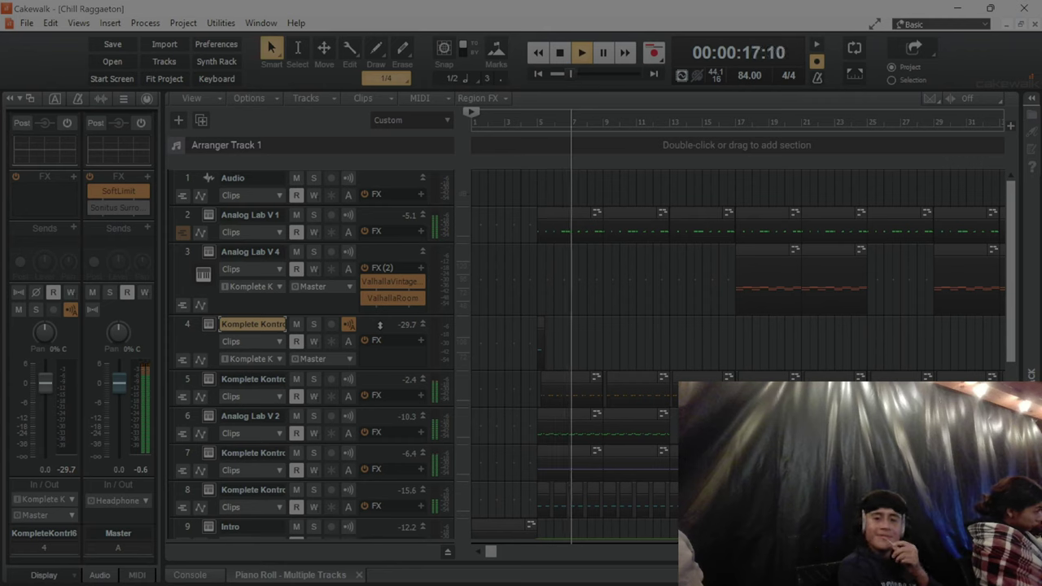
key("space")
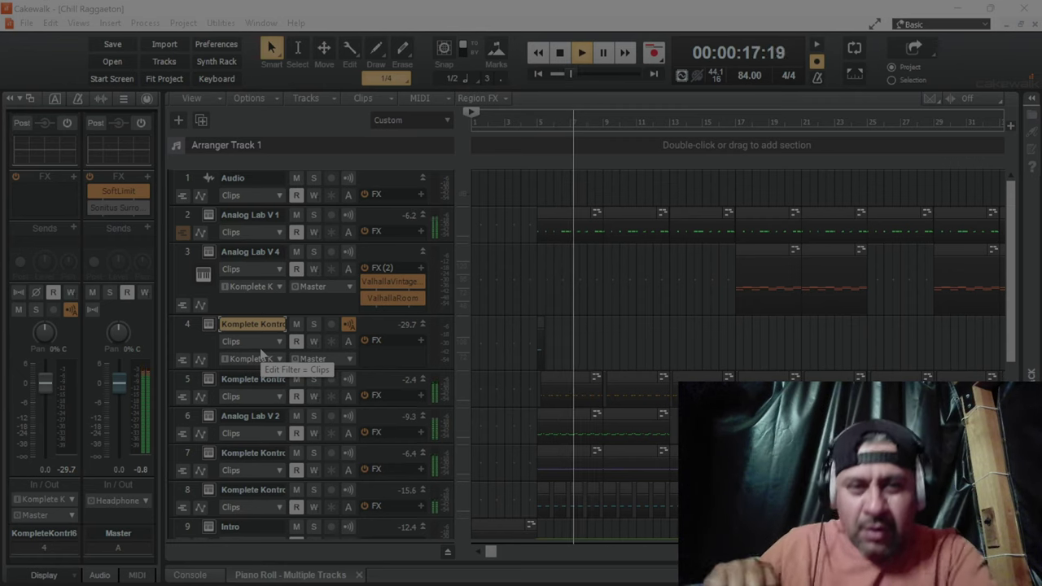
key("space")
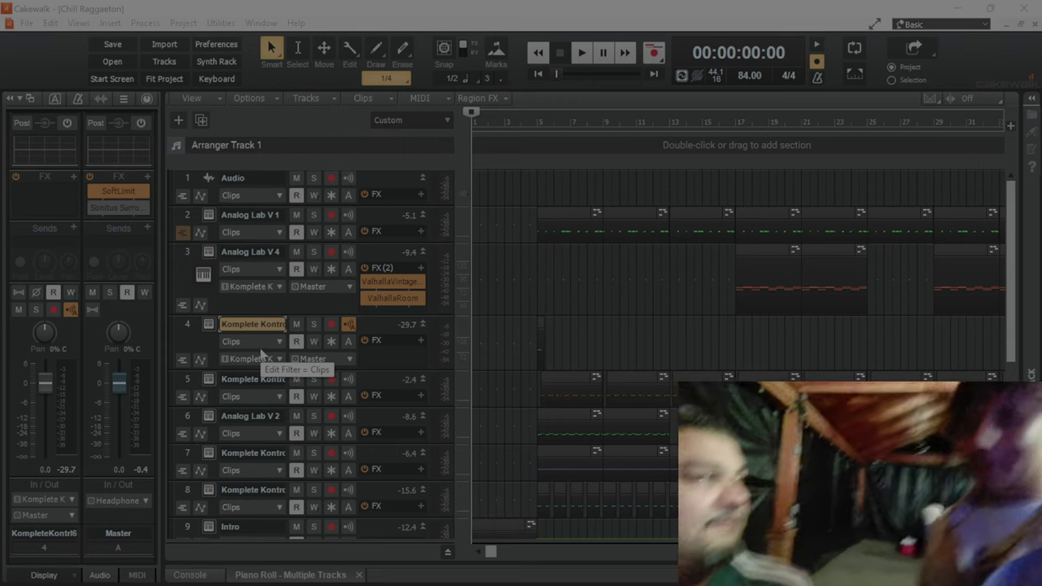
key("space")
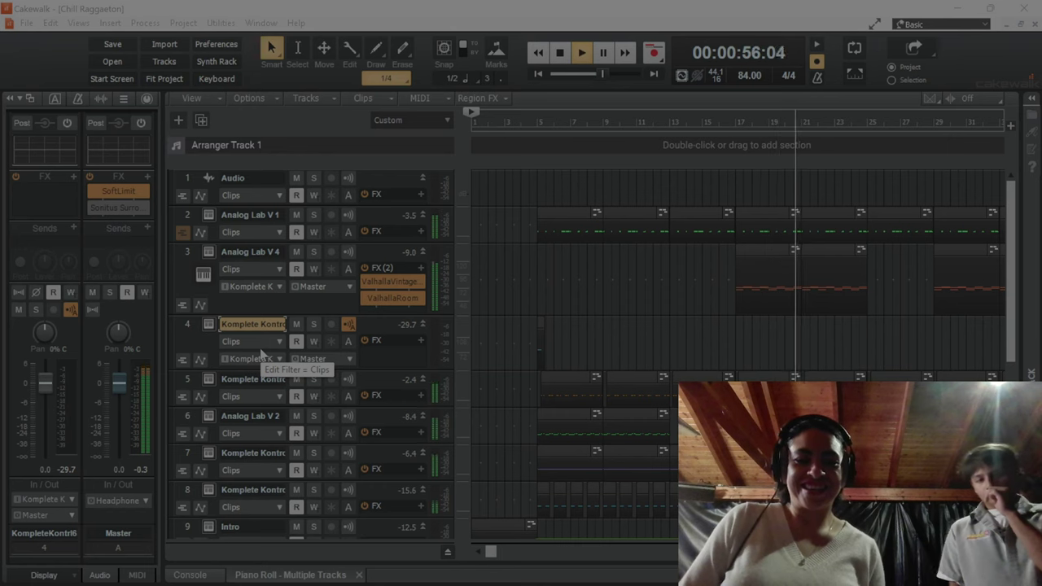
key("space")
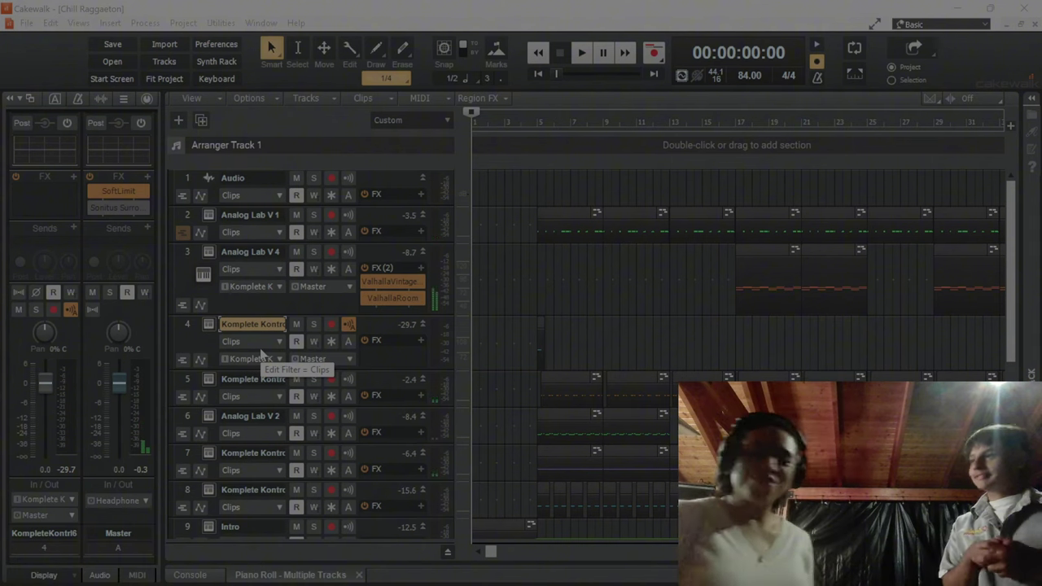